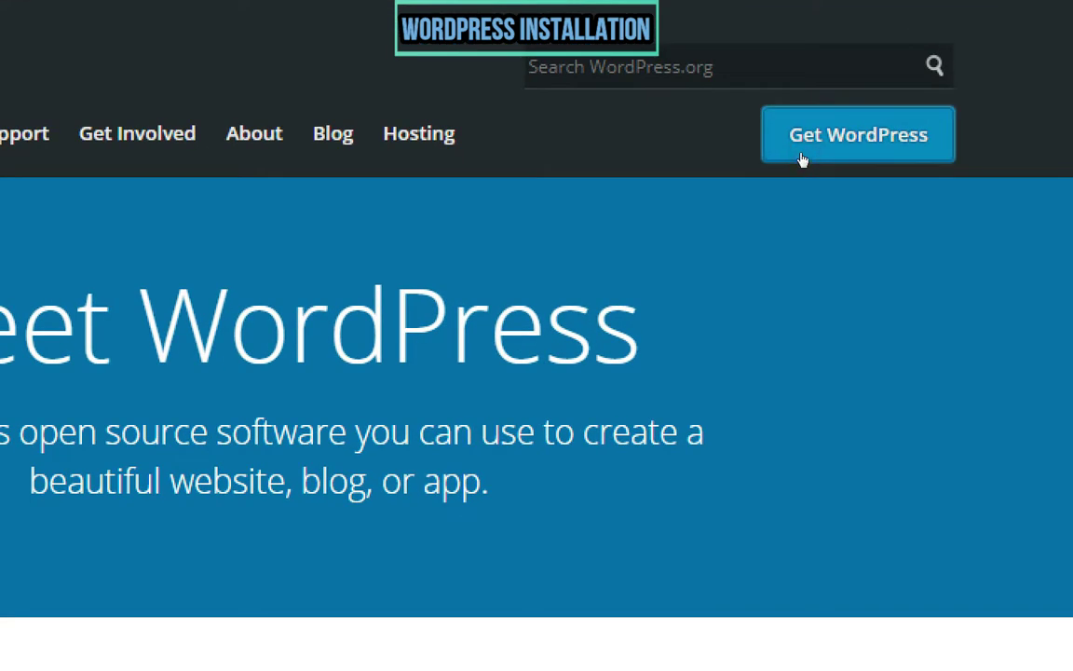
click(803, 159)
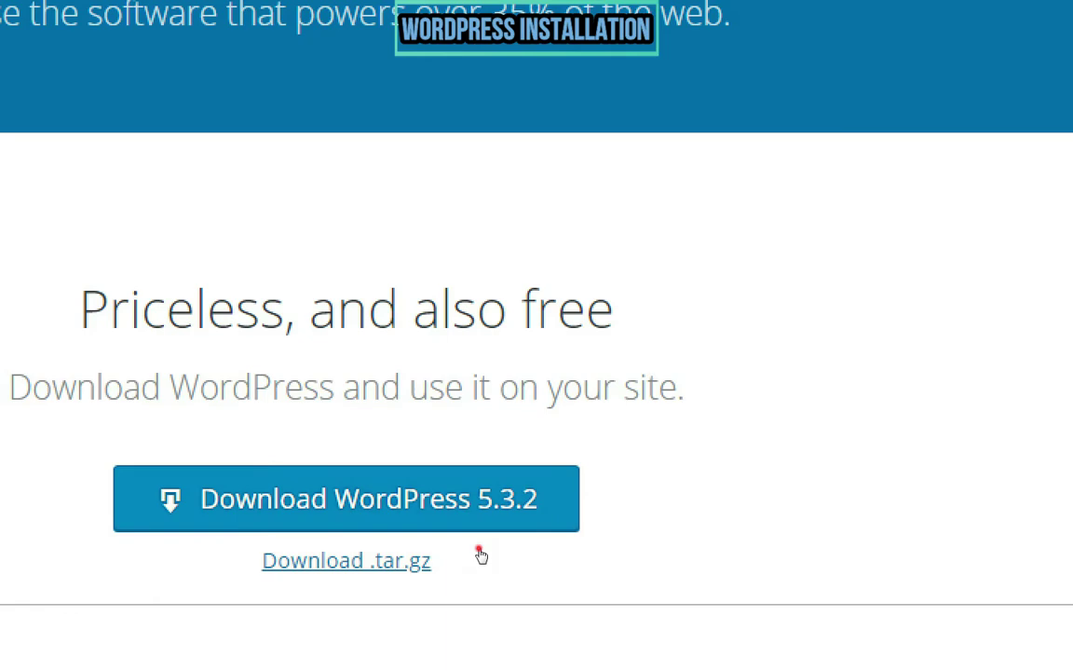
click(479, 551)
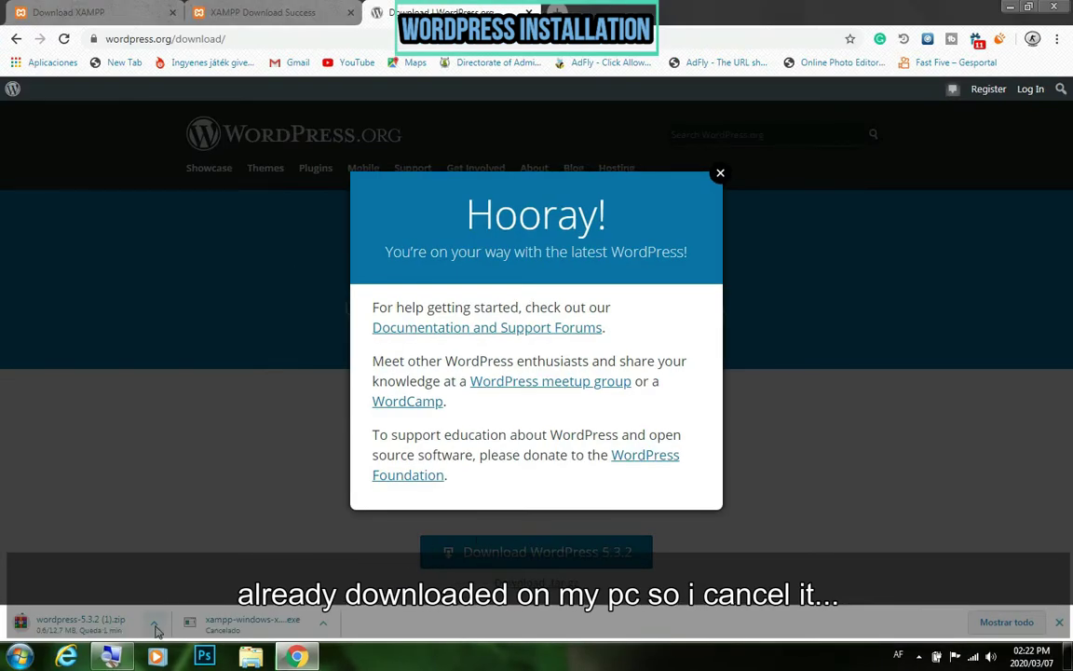
click(155, 628)
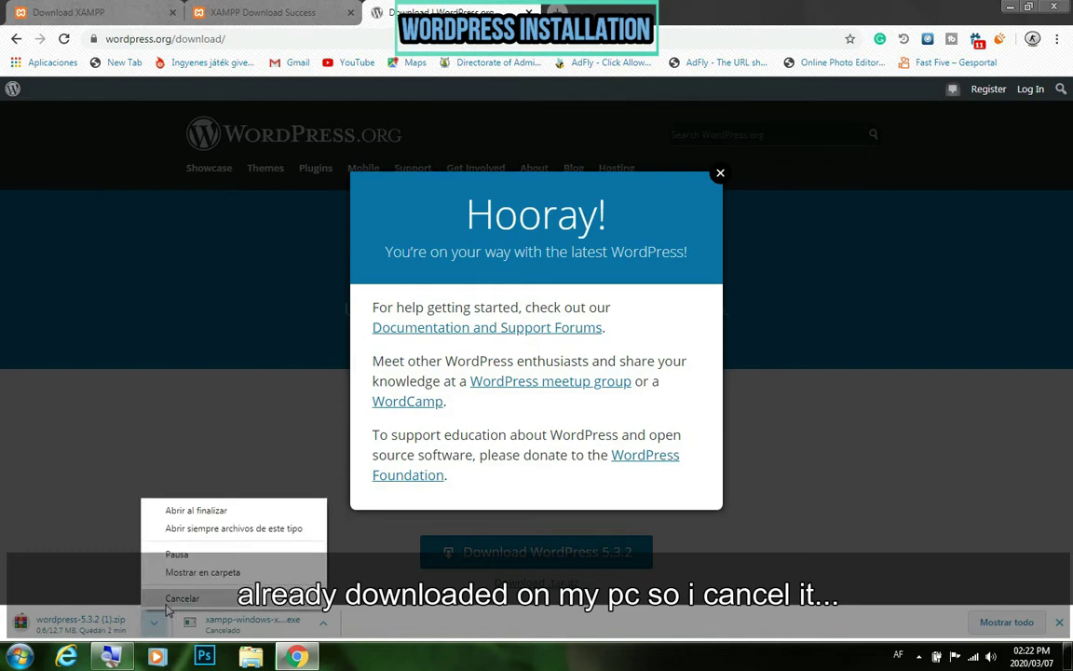
click(166, 602)
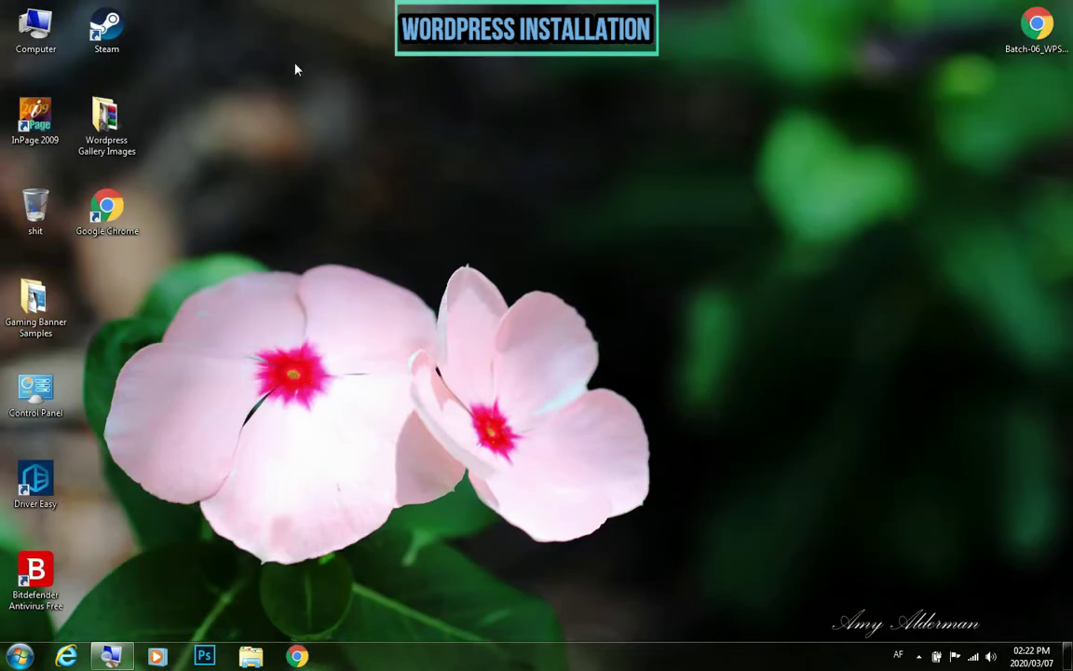
- Open the Downloads folder and launch the XAMPP installer xampp-windows-x64-7.2.27-0-VC15-installer.exe
double_click(31, 32)
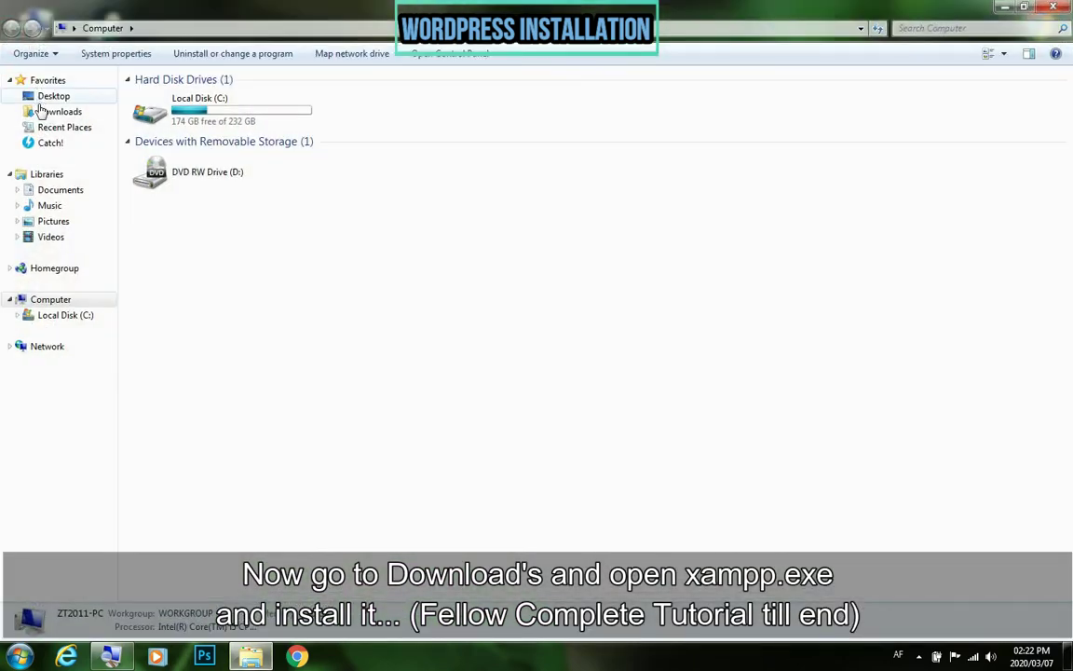
click(44, 112)
drag(172, 240, 340, 134)
click(342, 136)
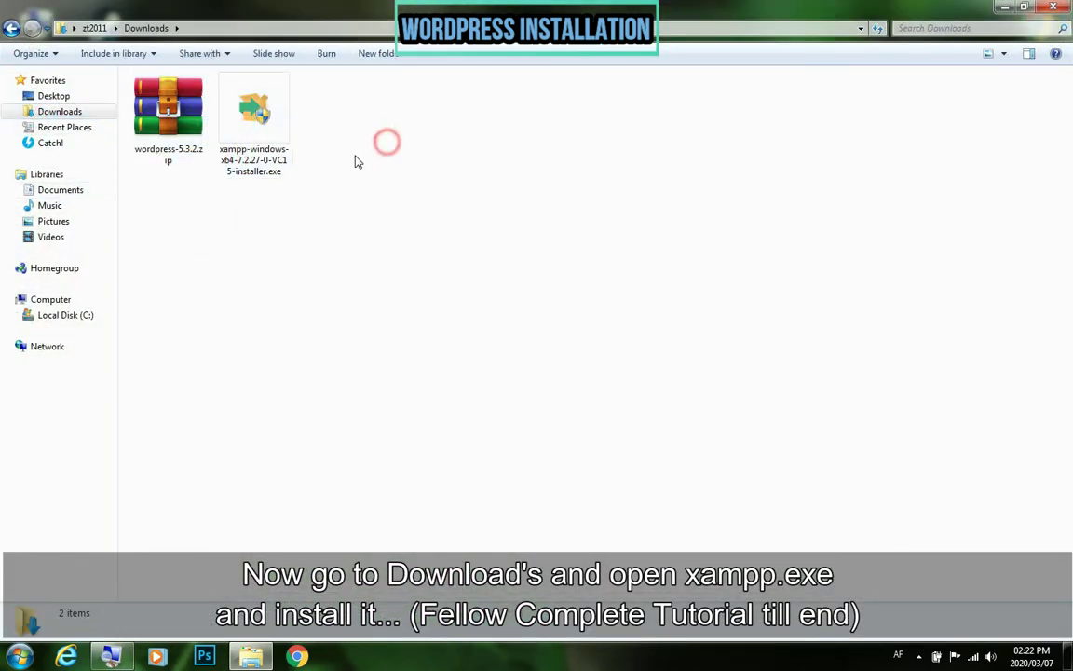
double_click(250, 136)
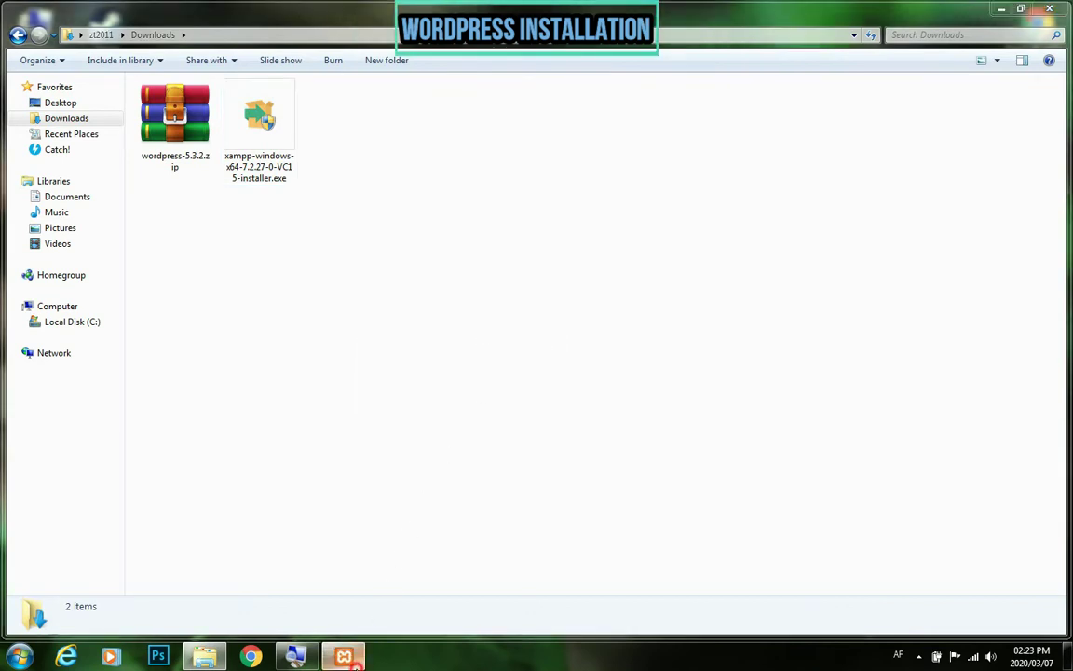
- Acknowledge the setup warnings and accept all default XAMPP components with C:\xampp as the installation folder
click(500, 368)
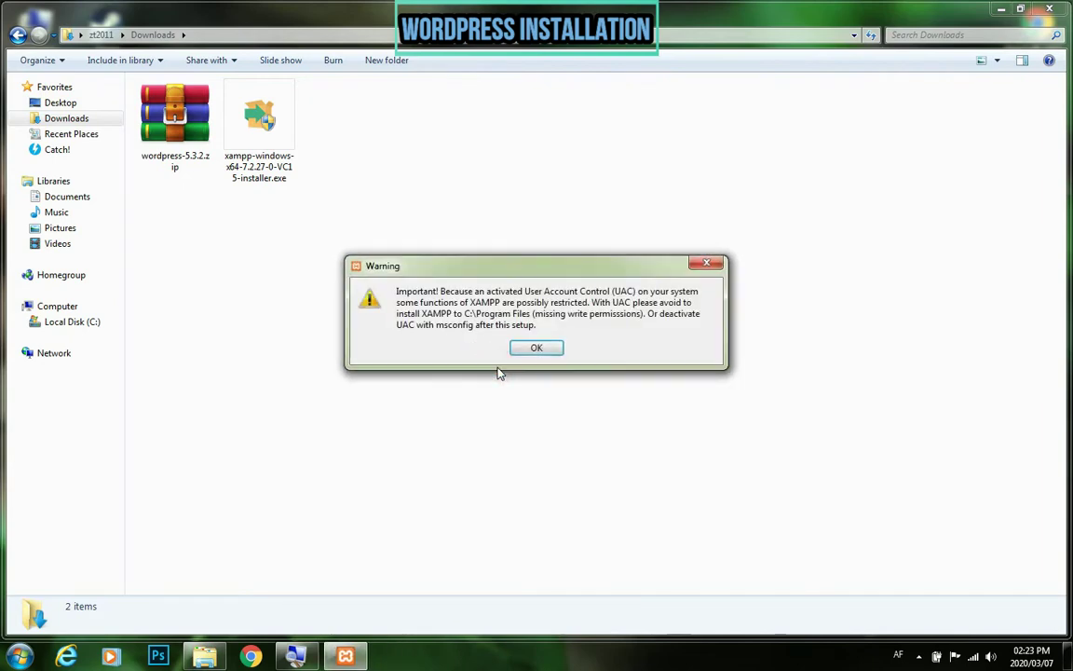
click(535, 347)
click(621, 475)
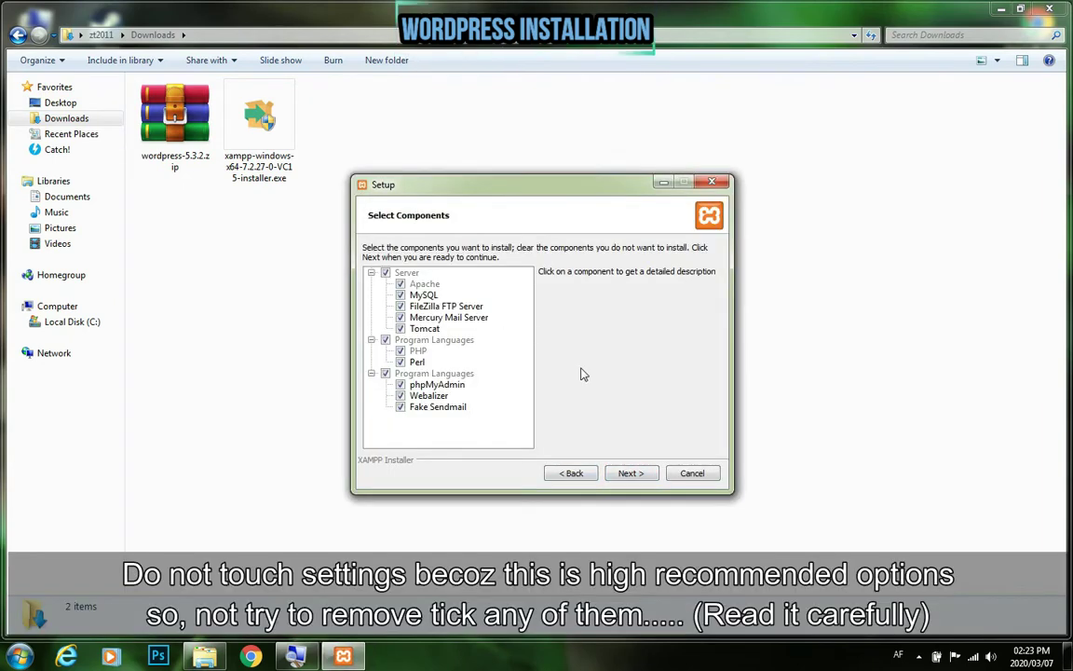
click(623, 474)
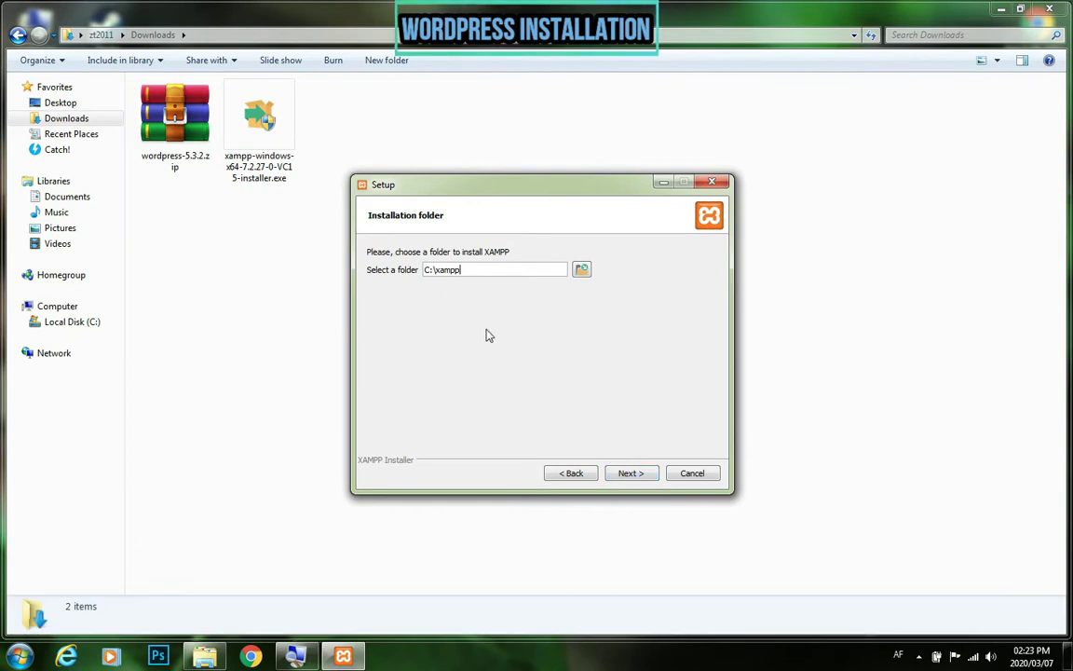
click(617, 477)
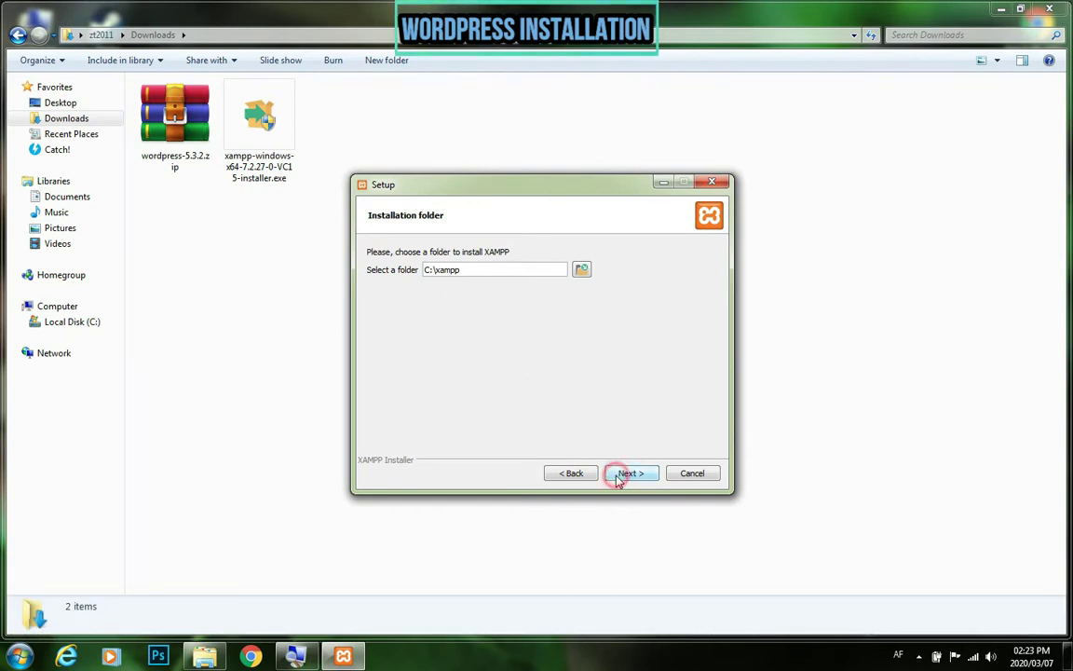
- Opt out of learning more about Bitnami and complete the XAMPP installation with the Control Panel set to start
click(636, 320)
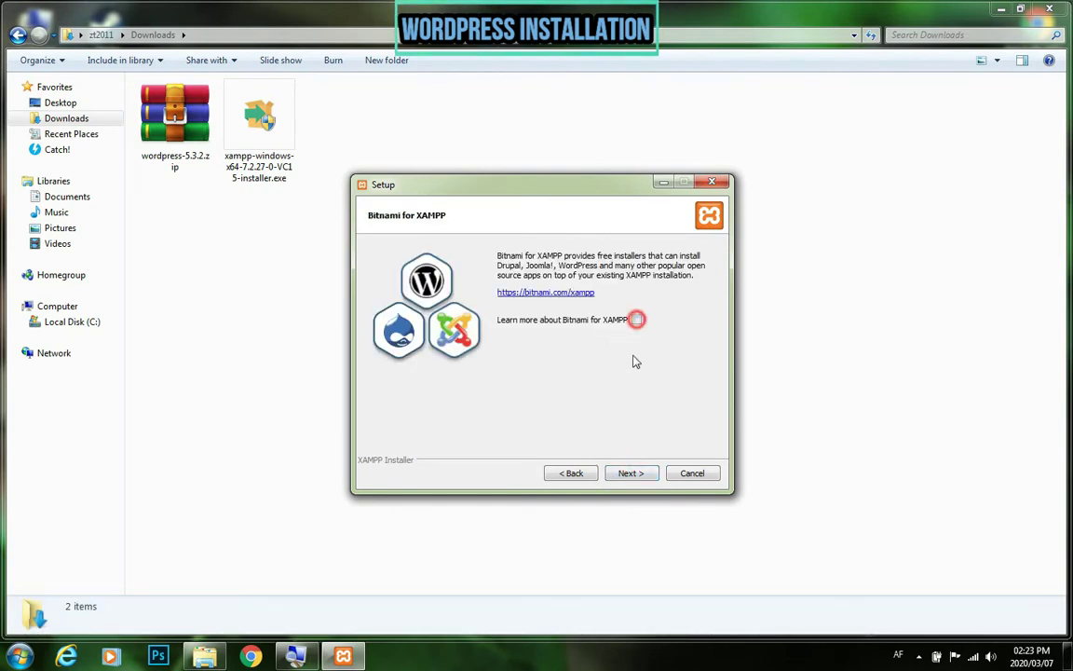
click(620, 473)
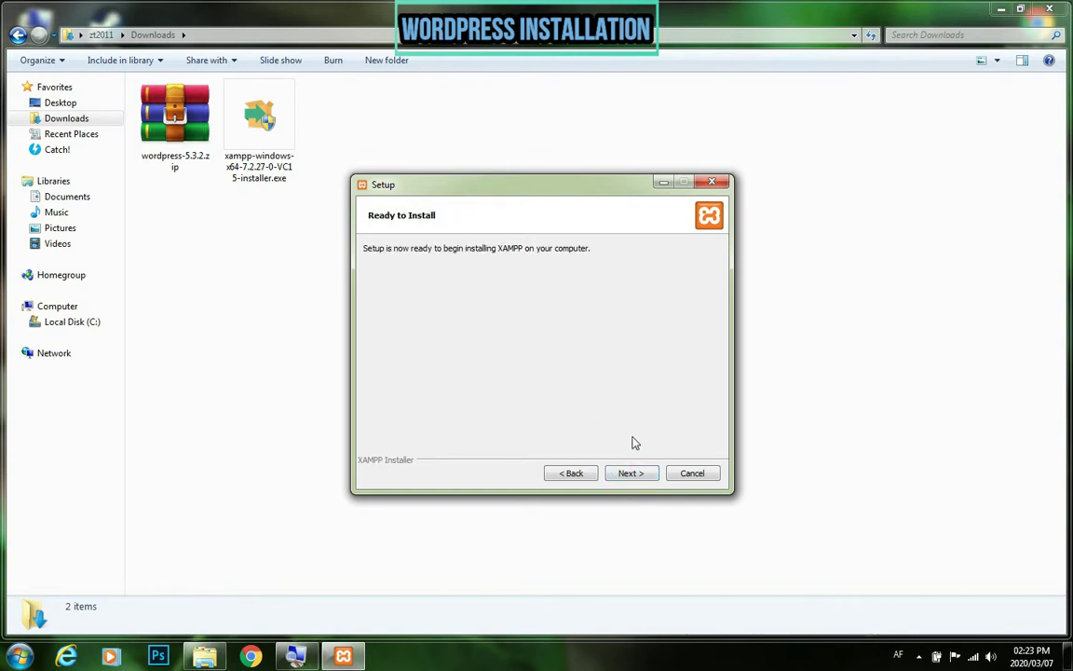
click(632, 473)
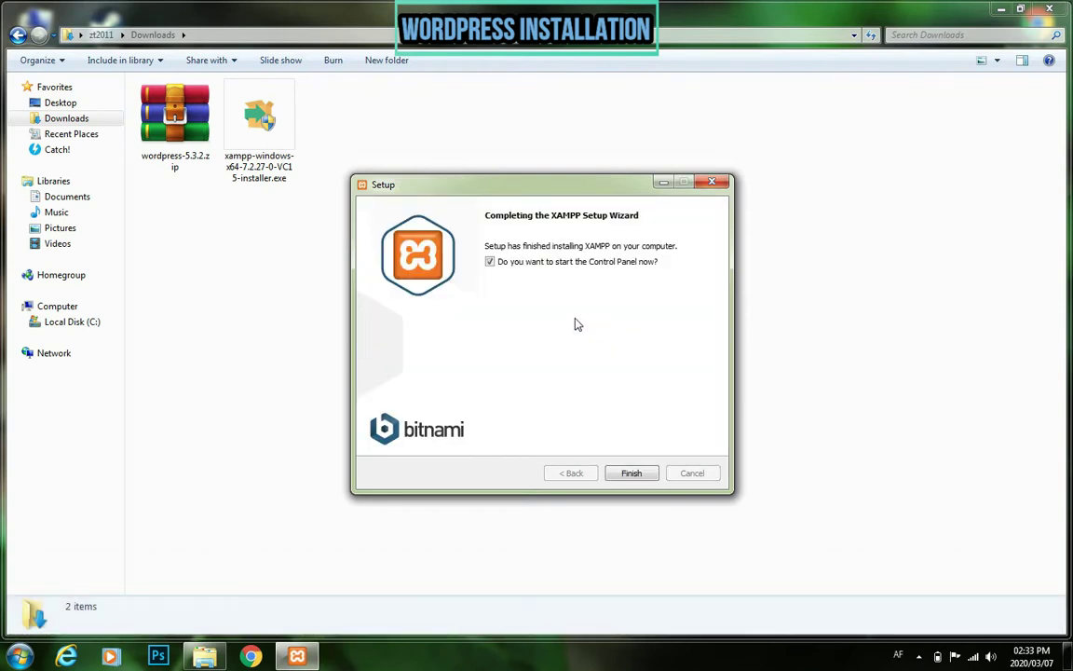
click(624, 475)
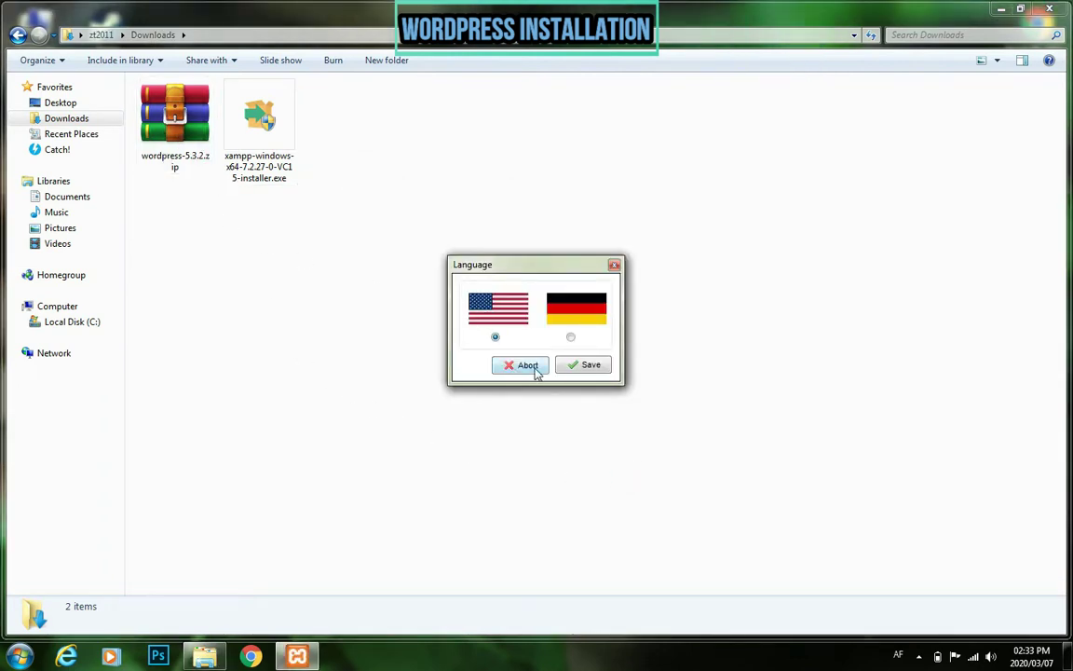
- Save English as the XAMPP Control Panel language and start the Apache and MySQL modules
click(572, 367)
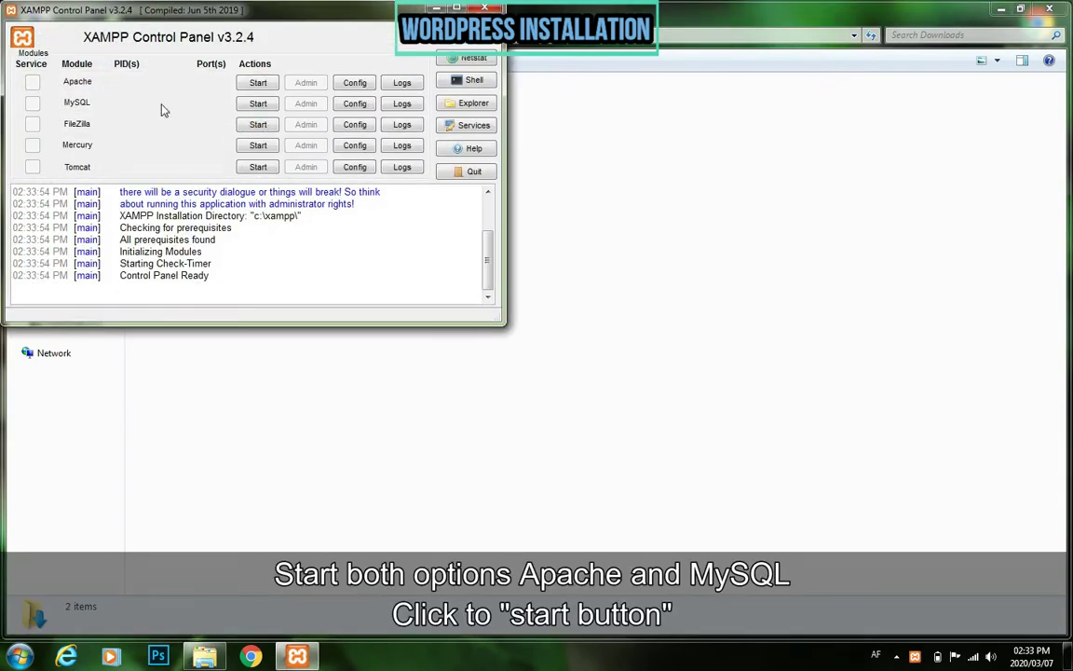
click(251, 84)
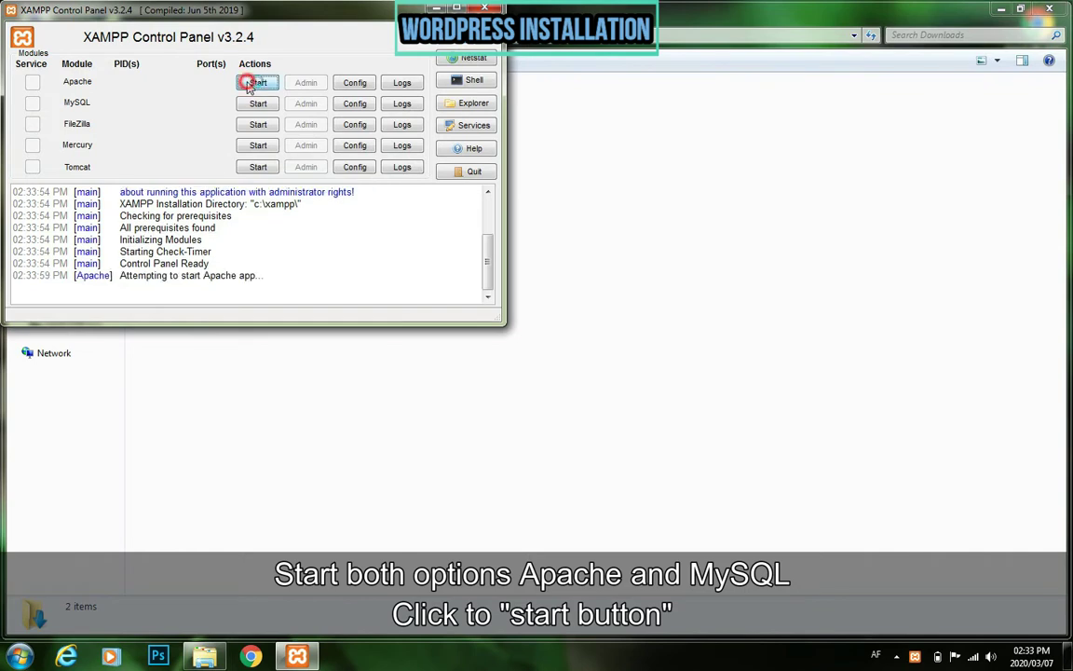
click(252, 106)
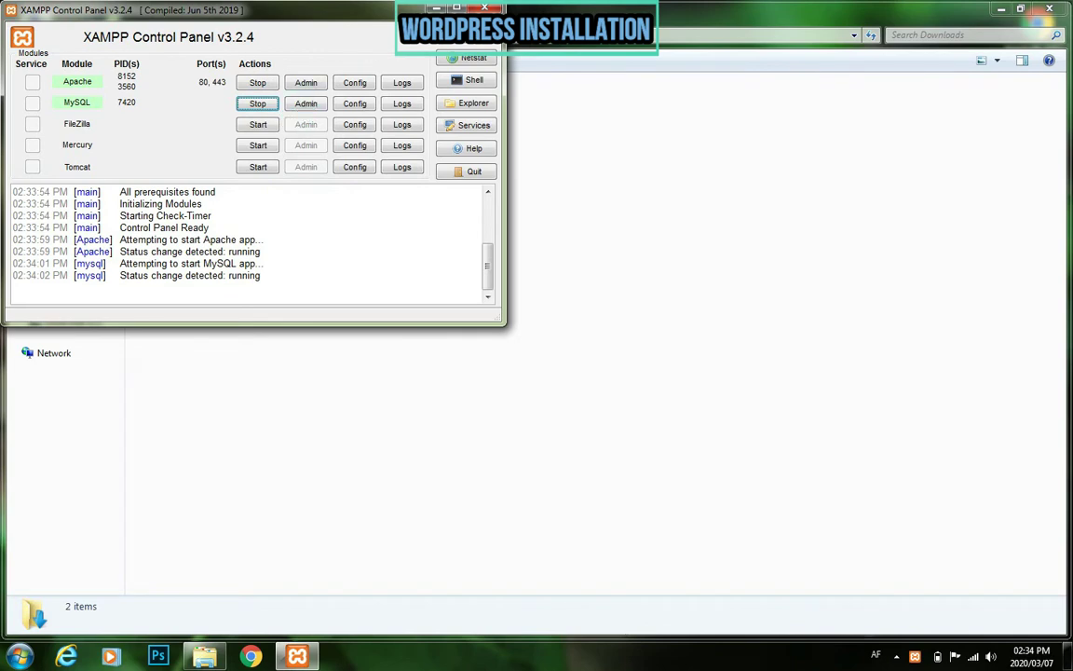
click(436, 9)
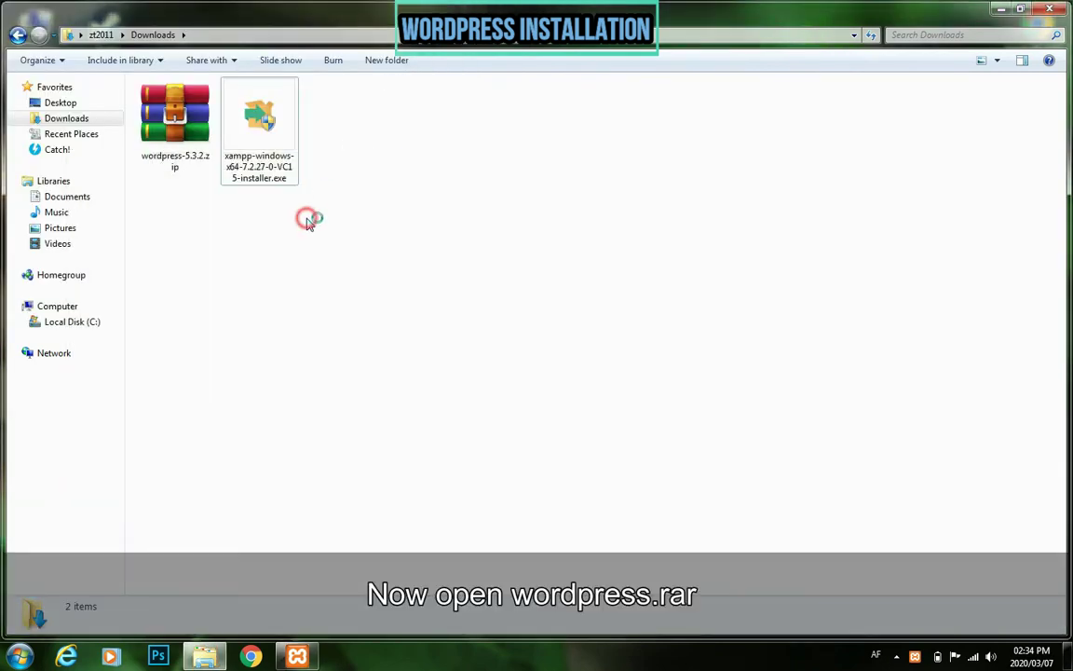
- Open wordpress-5.3.2.zip in WinRAR, dismiss the licence reminder and enter the archive's wordpress folder
click(175, 120)
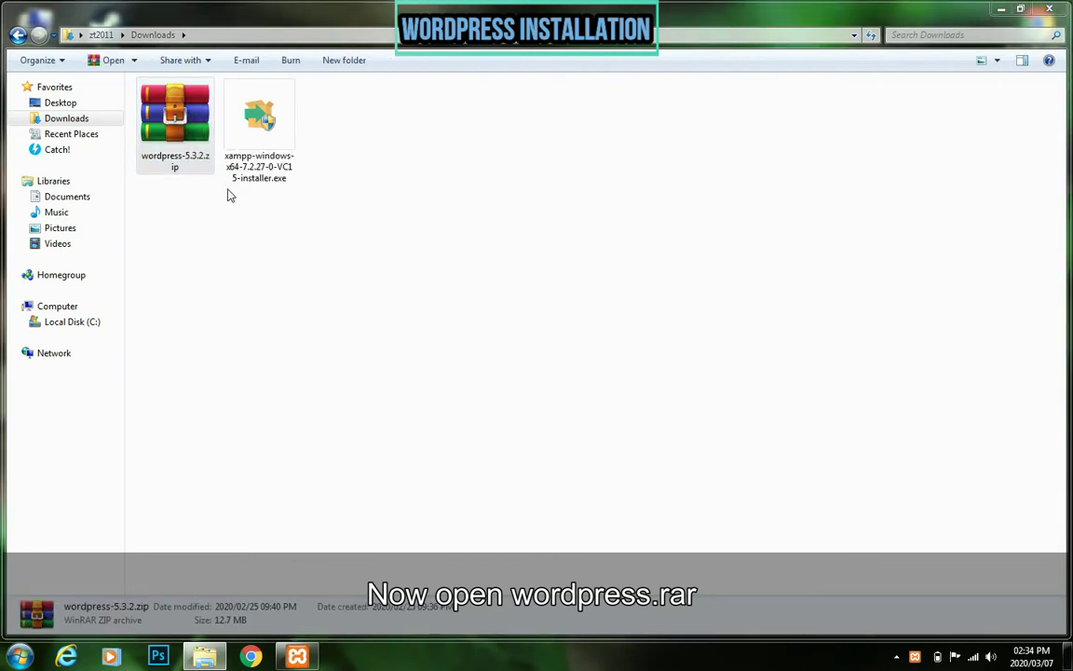
key(Return)
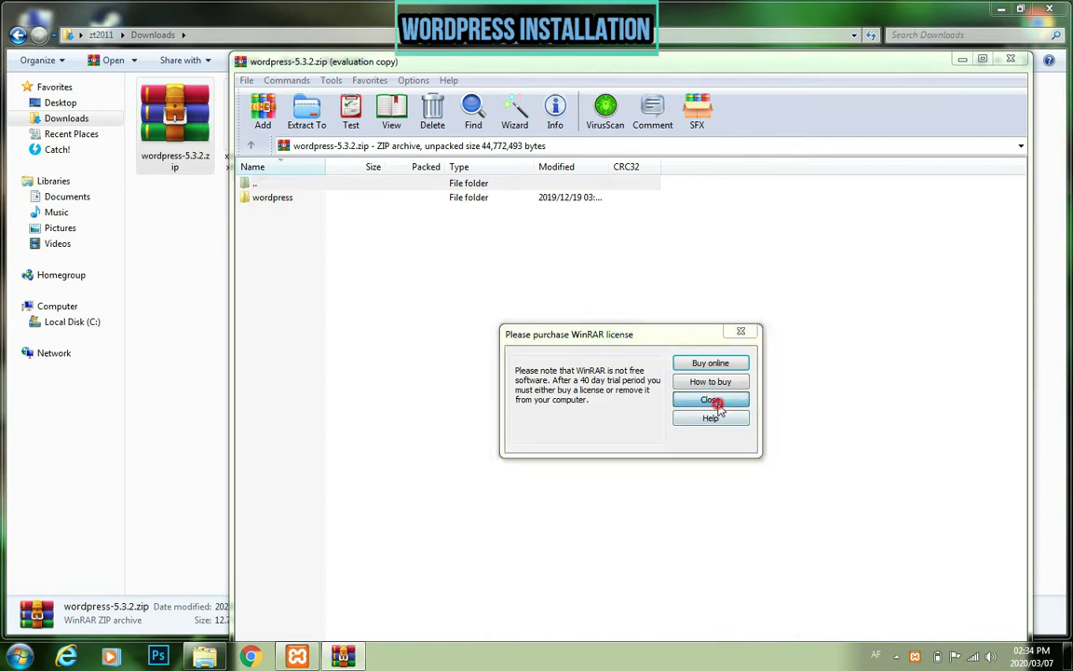
click(643, 367)
double_click(280, 198)
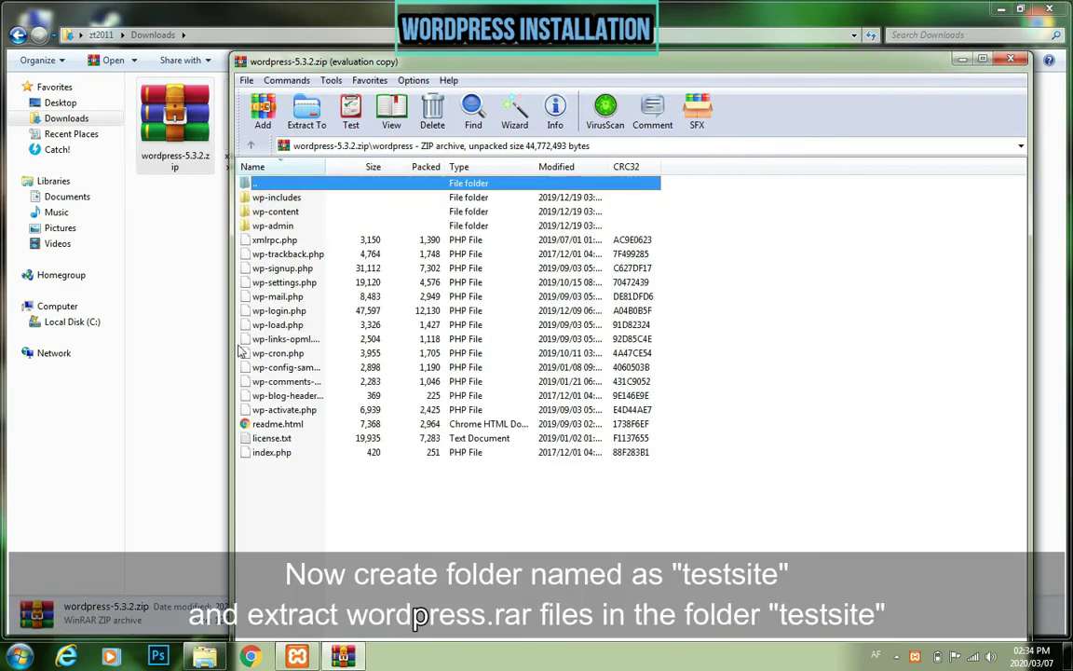
- Create a new folder named testsite in the Downloads folder
click(198, 322)
right_click(197, 318)
mouse_move(264, 480)
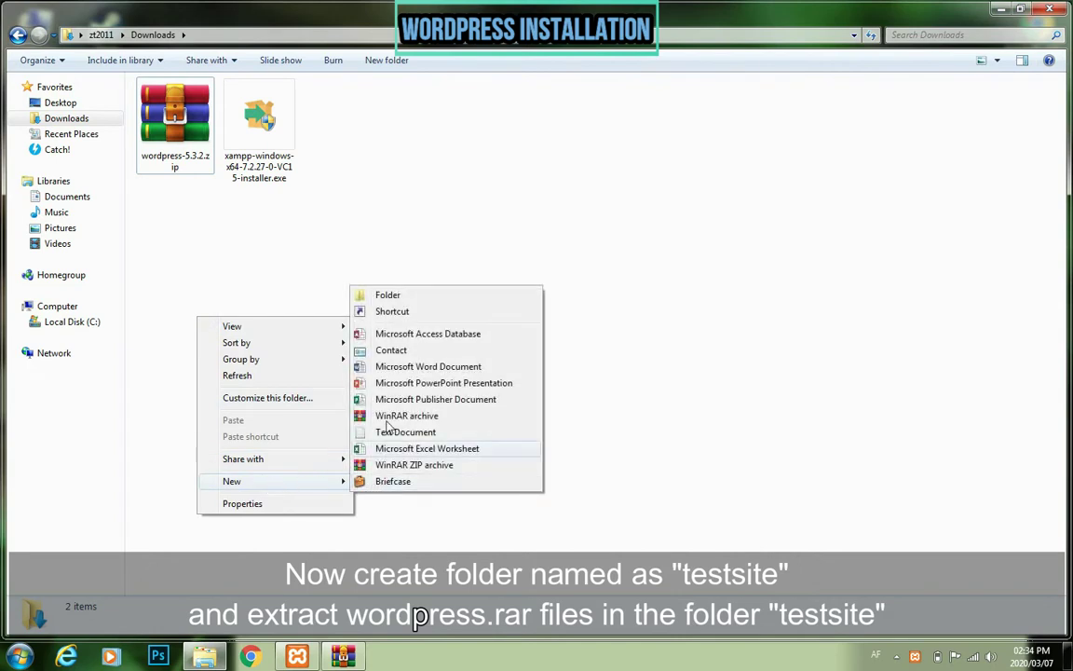
click(384, 294)
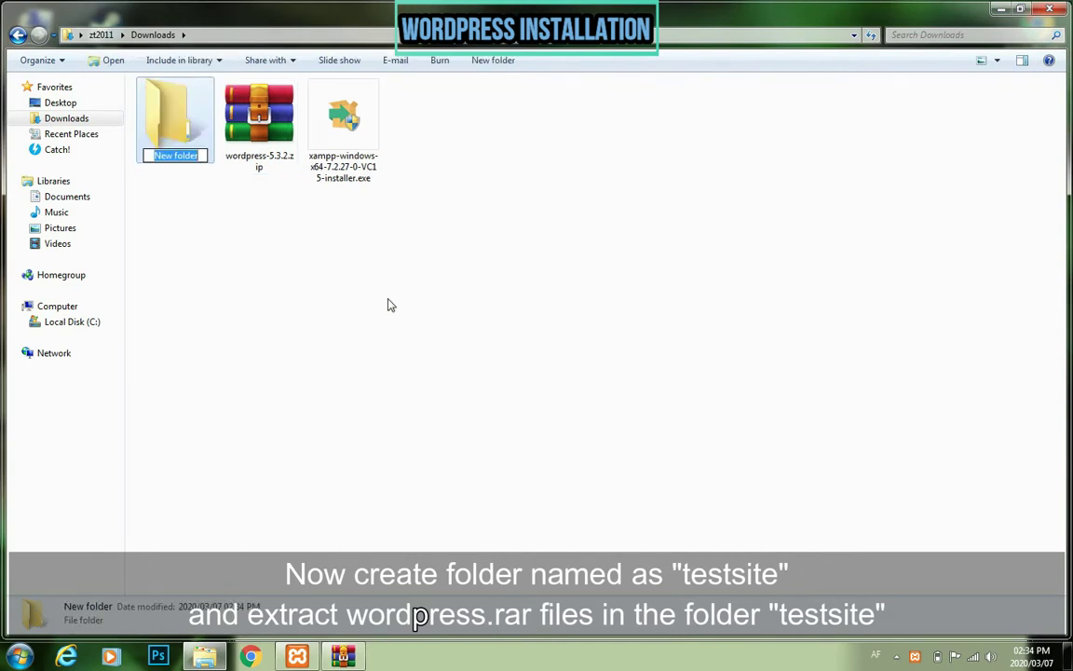
text(testsite)
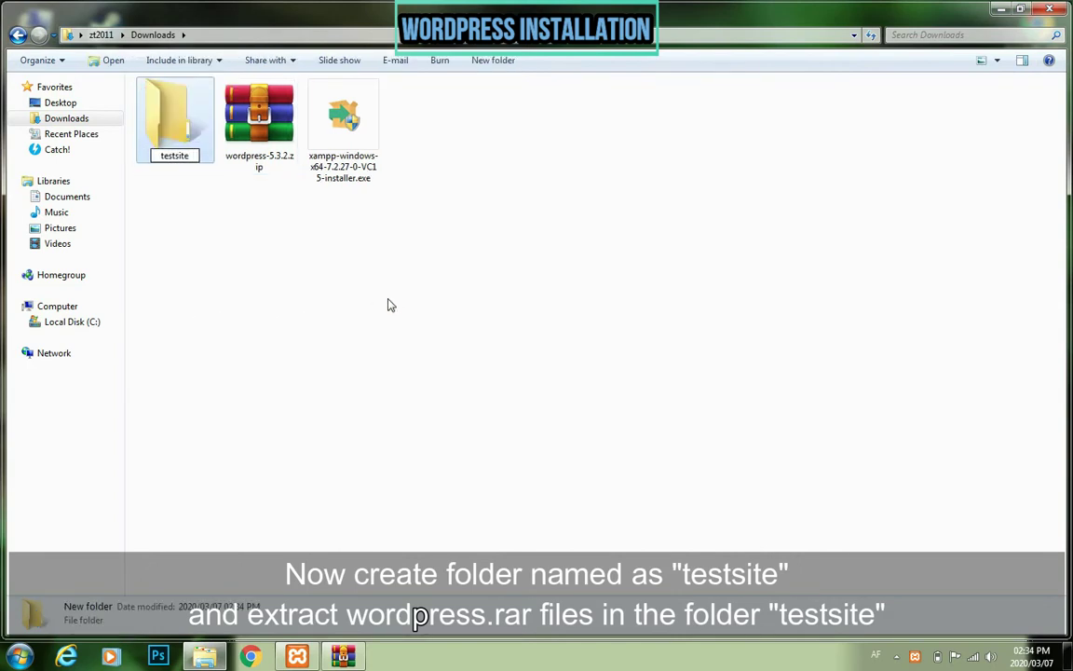
key(Return)
- Extract all files and folders inside the archive's wordpress folder into the testsite folder
double_click(173, 121)
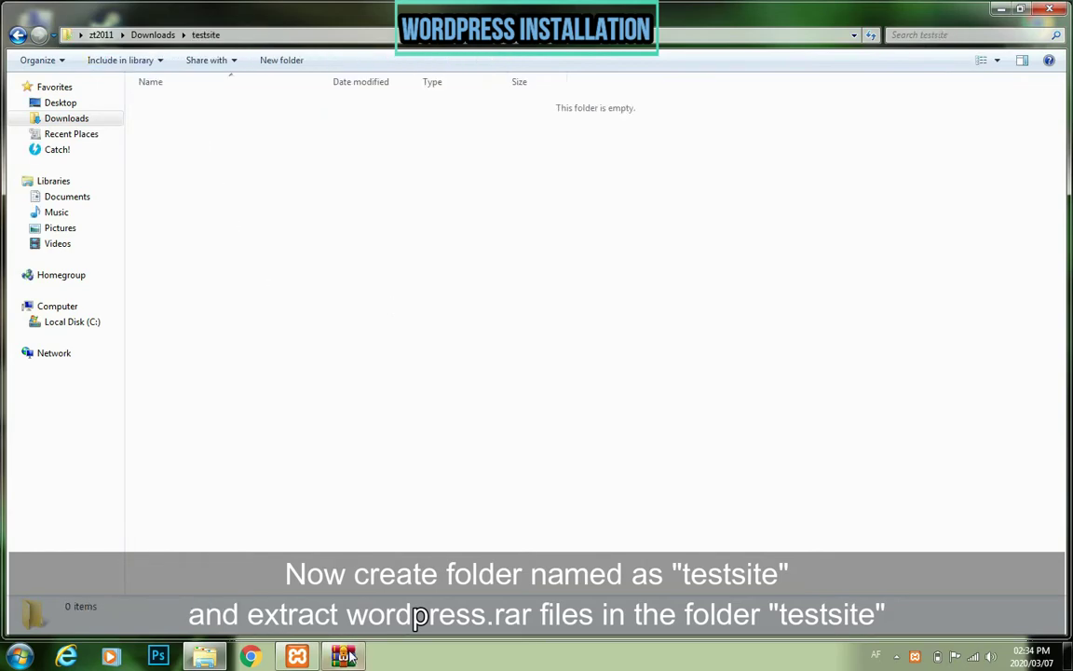
key(alt+Tab)
drag(354, 529, 213, 211)
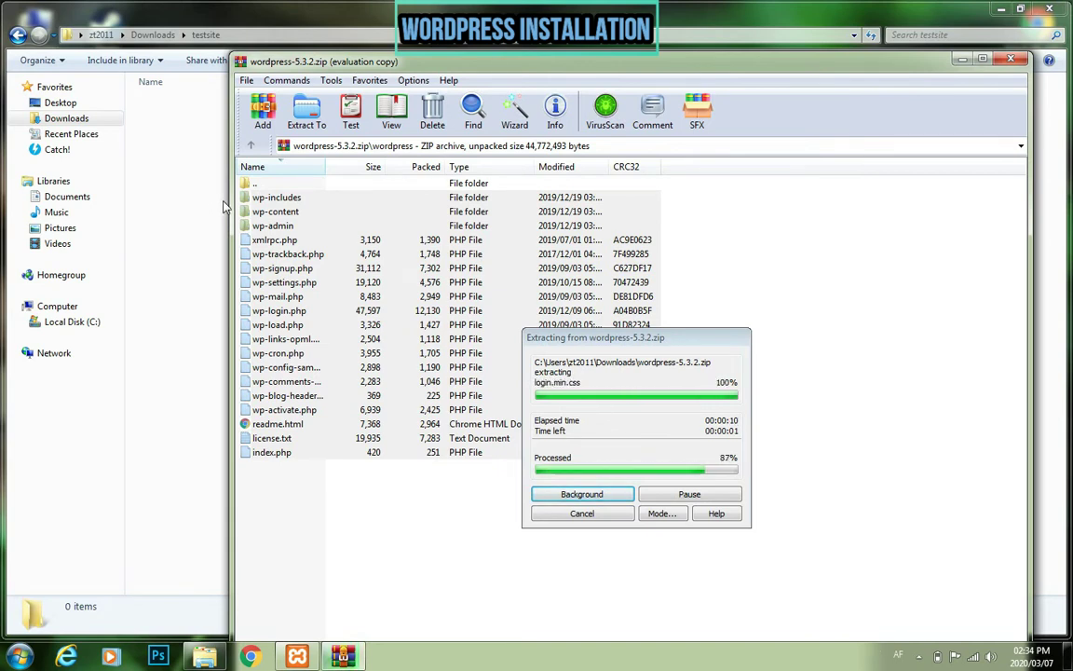
click(224, 207)
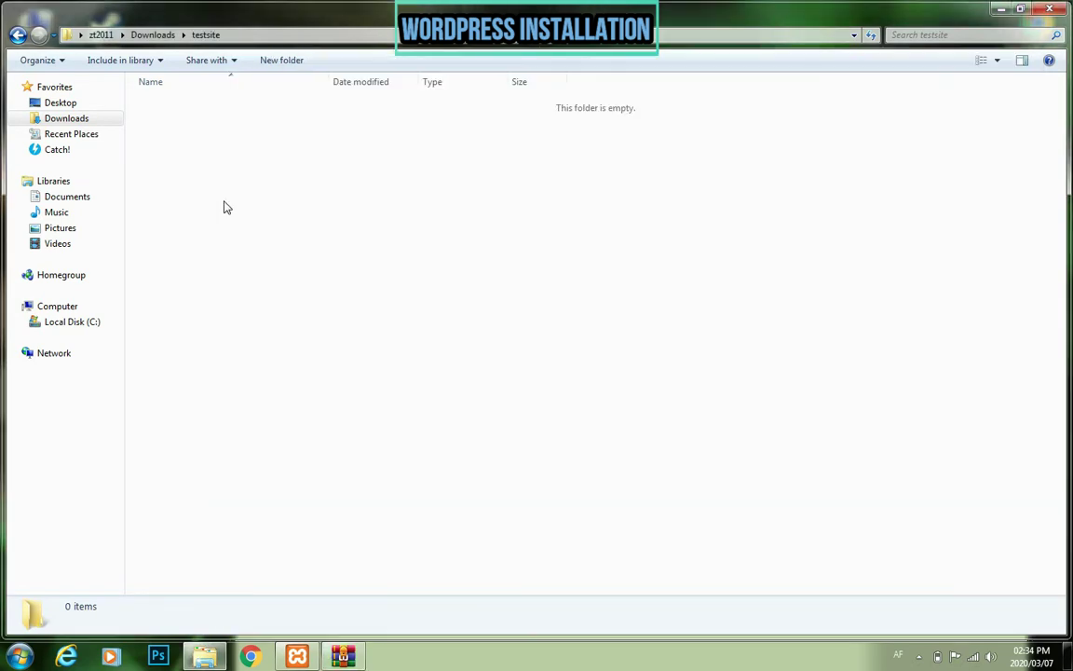
- Move the testsite folder from Downloads to C:\xampp\htdocs and show the transfer details
click(190, 38)
click(172, 35)
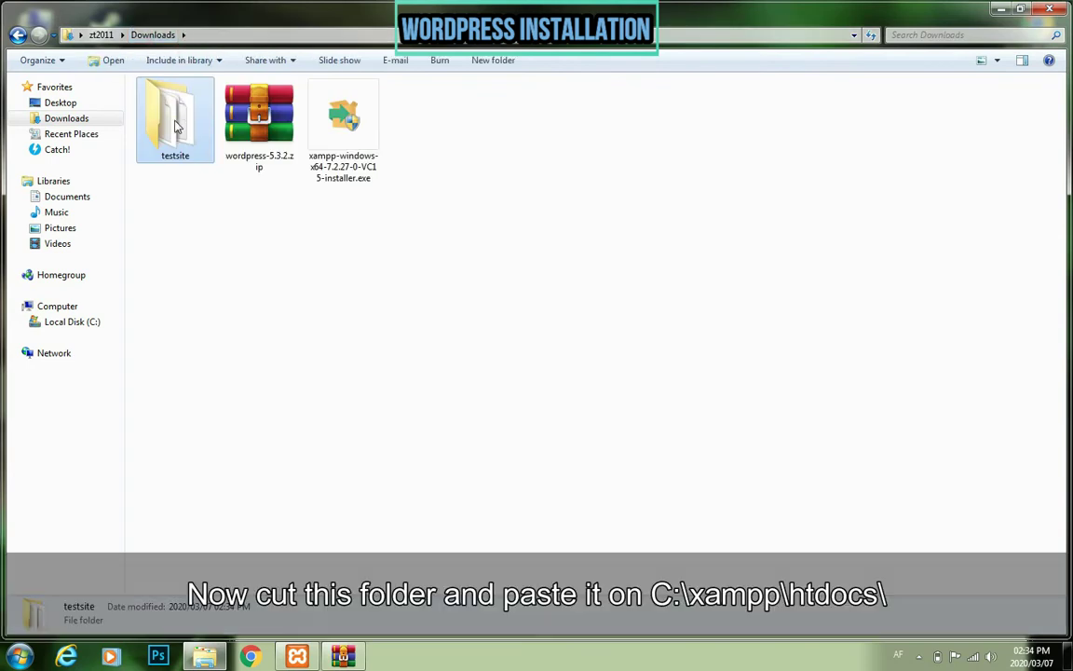
click(170, 113)
right_click(175, 121)
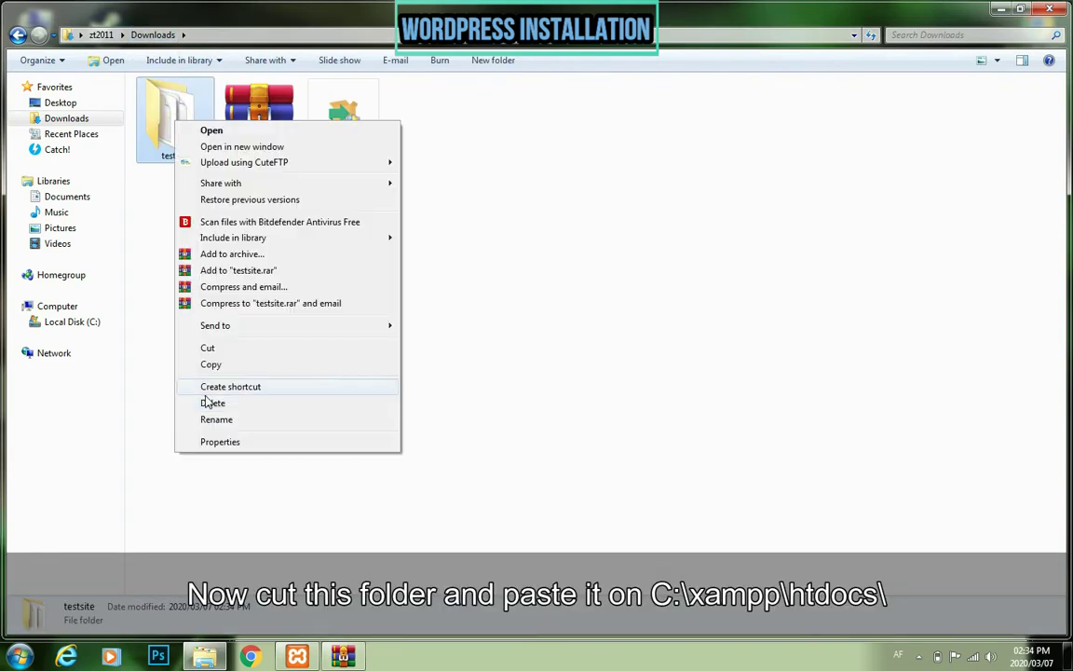
click(204, 347)
click(75, 322)
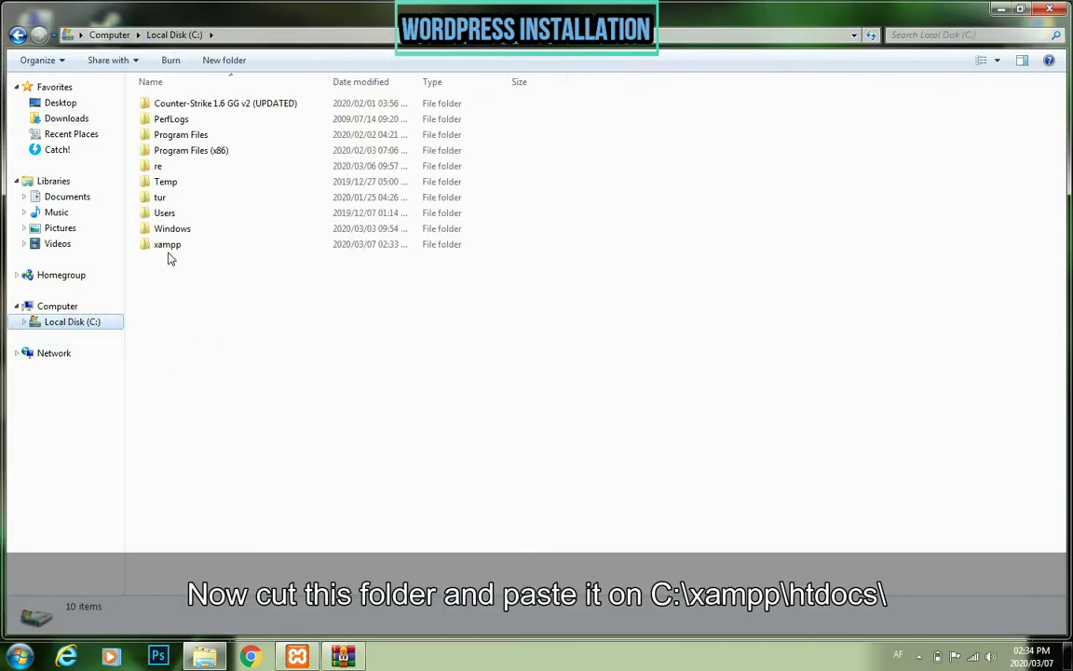
double_click(169, 243)
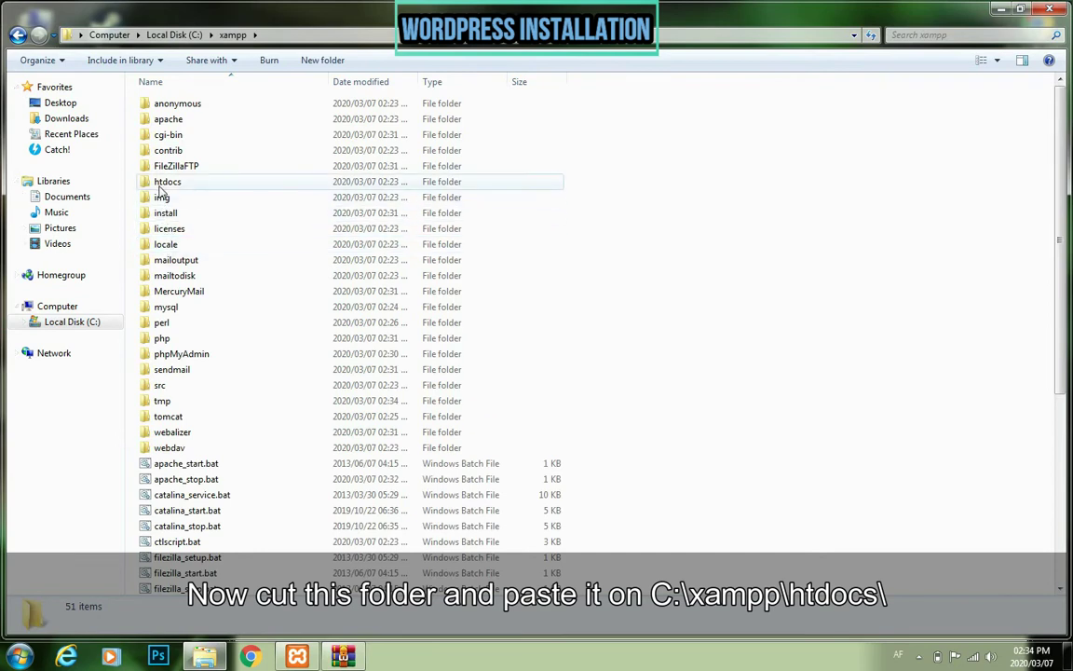
double_click(164, 185)
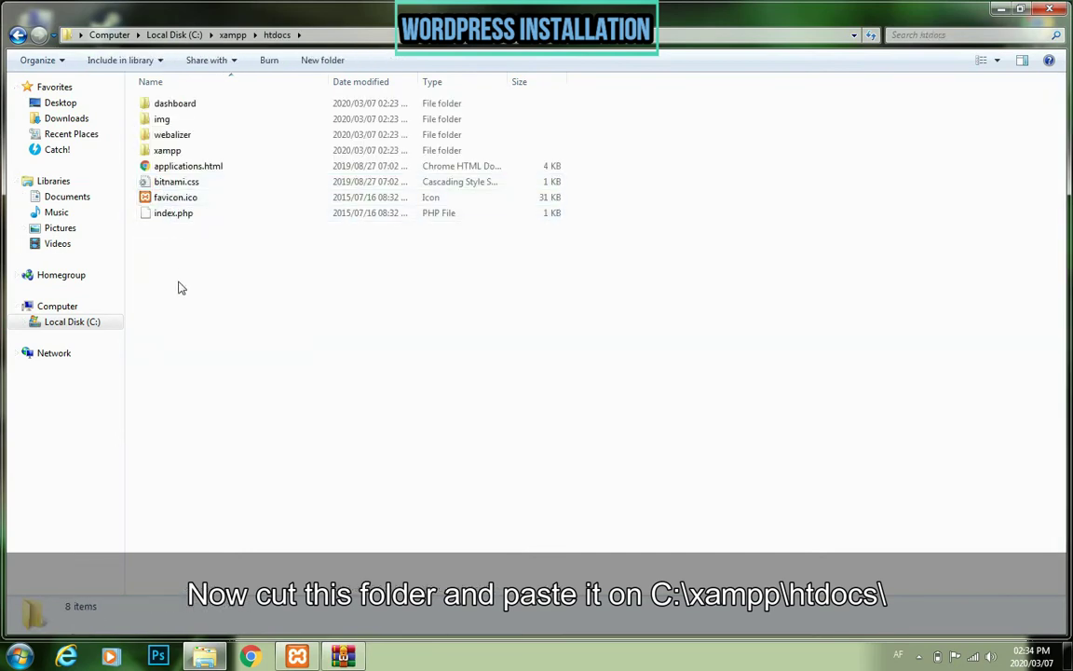
right_click(180, 288)
click(212, 384)
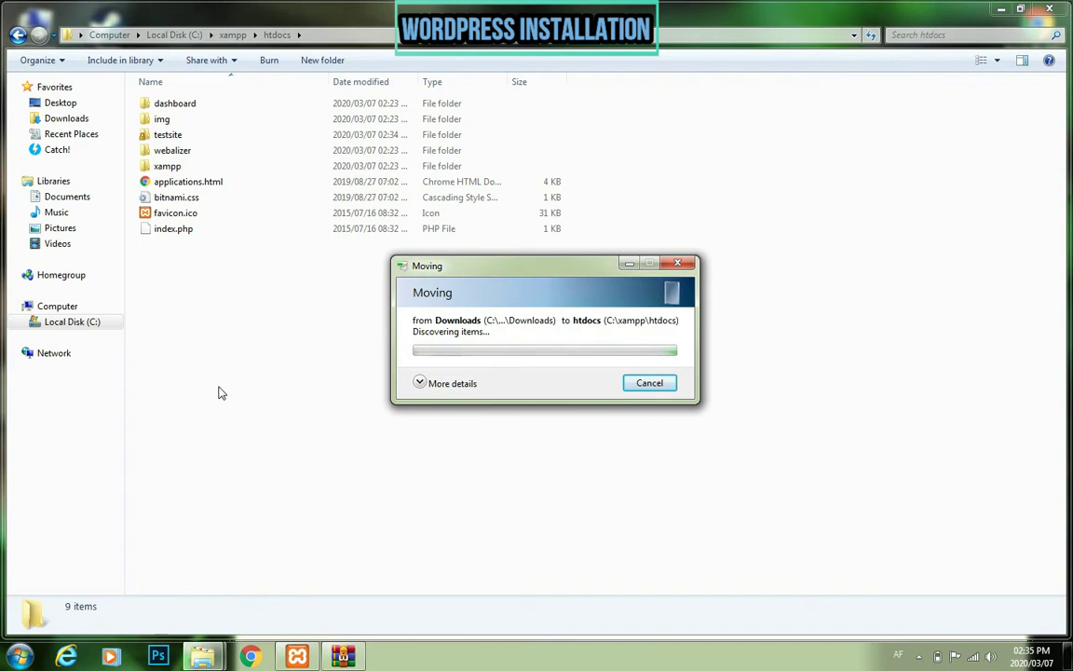
click(440, 385)
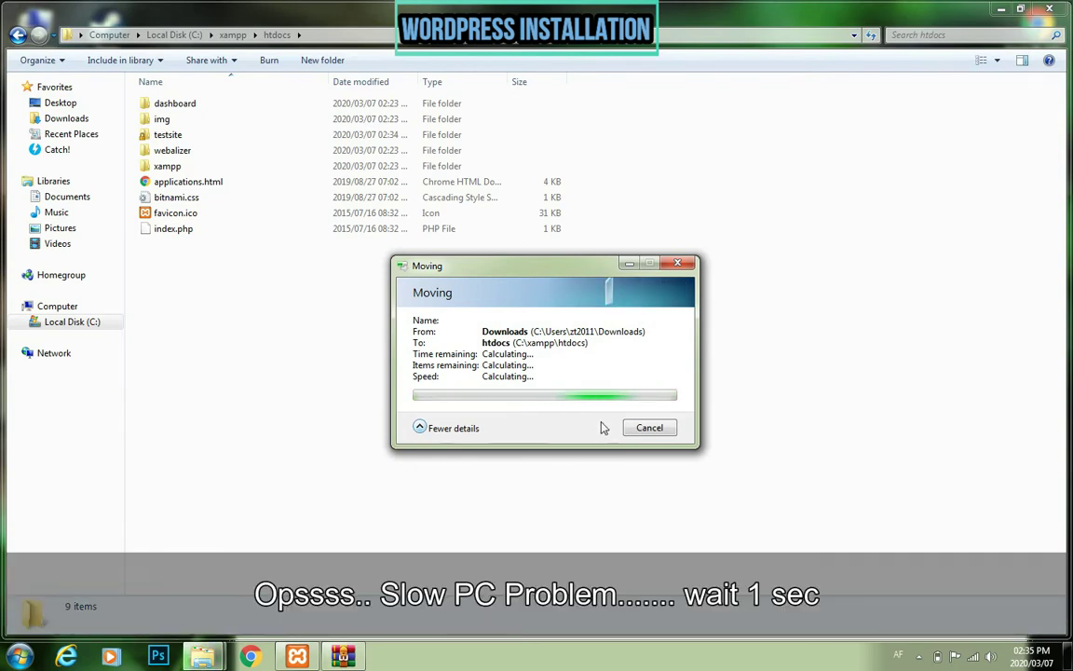
- Cancel the stalled move and check the contents of the testsite folder in htdocs, returning to htdocs
click(648, 427)
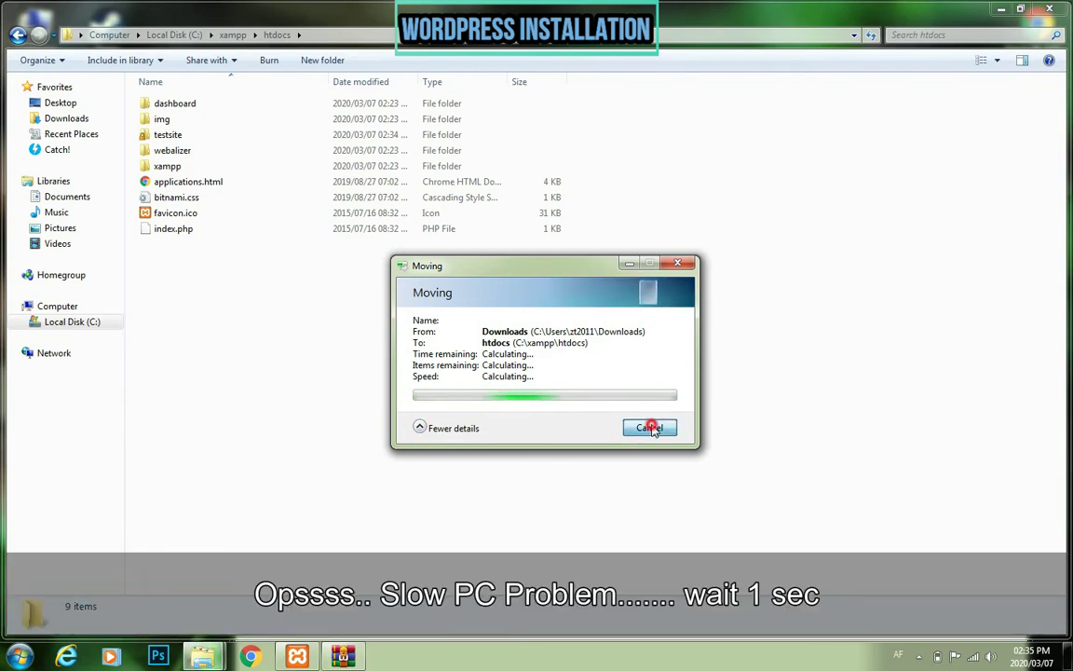
click(278, 331)
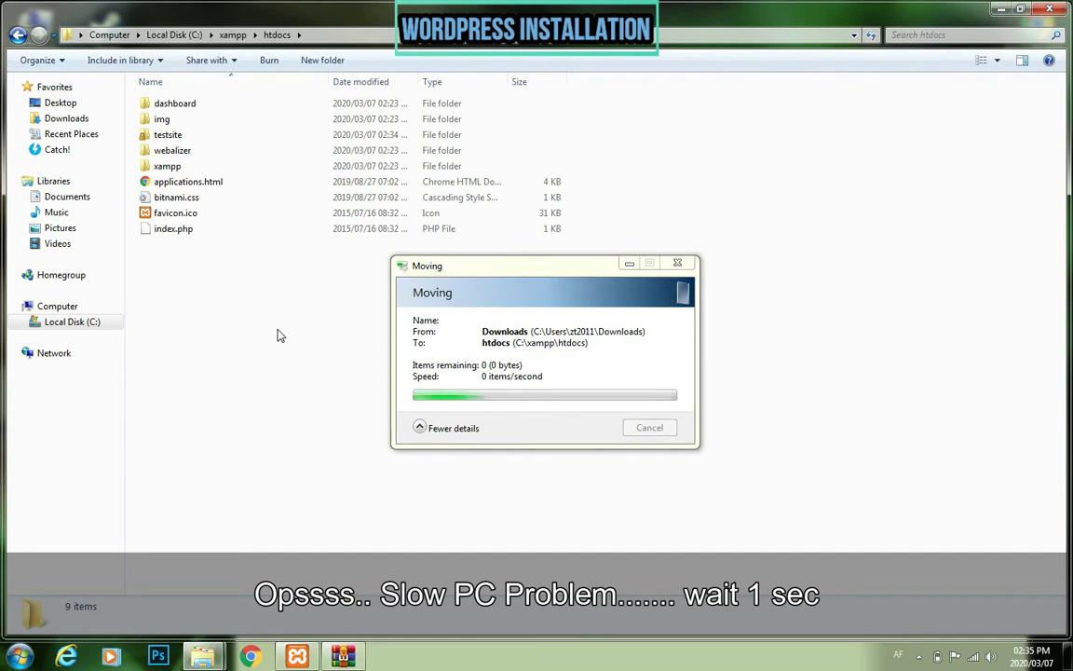
double_click(167, 134)
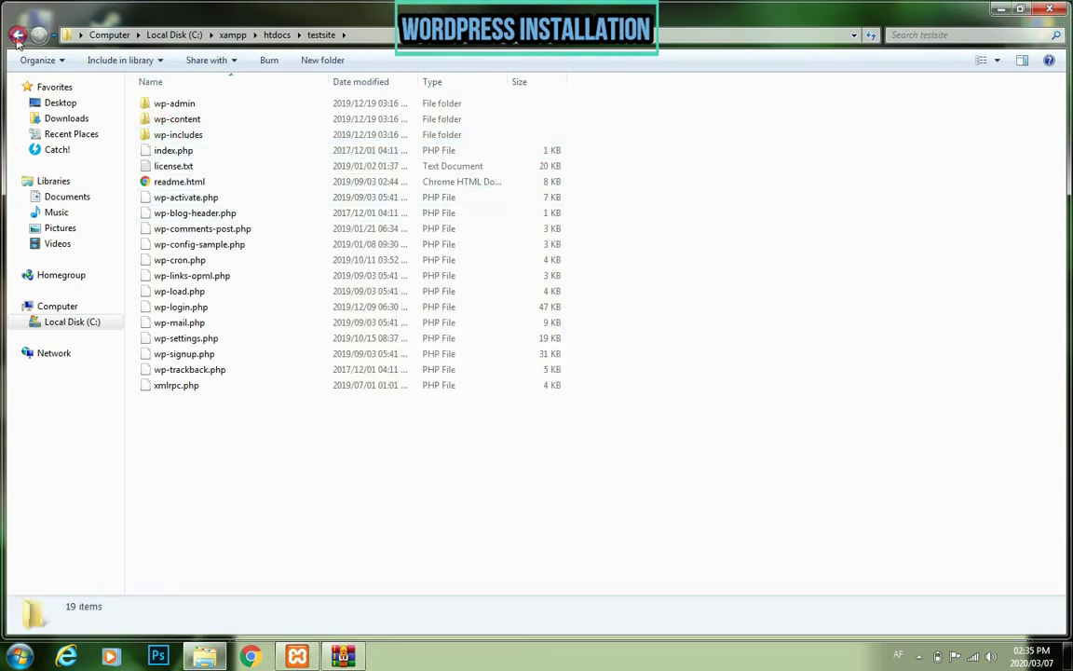
key(BackSpace)
- Open phpMyAdmin for MySQL from the XAMPP Control Panel and create a database named testsite with no specific collation selected
click(297, 656)
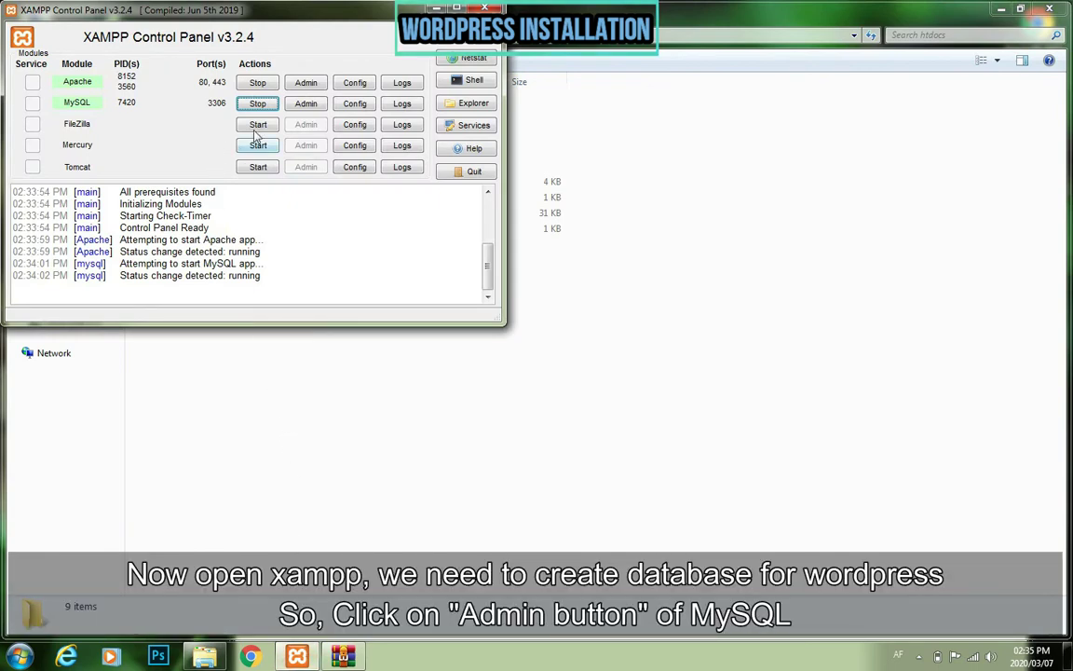
click(305, 103)
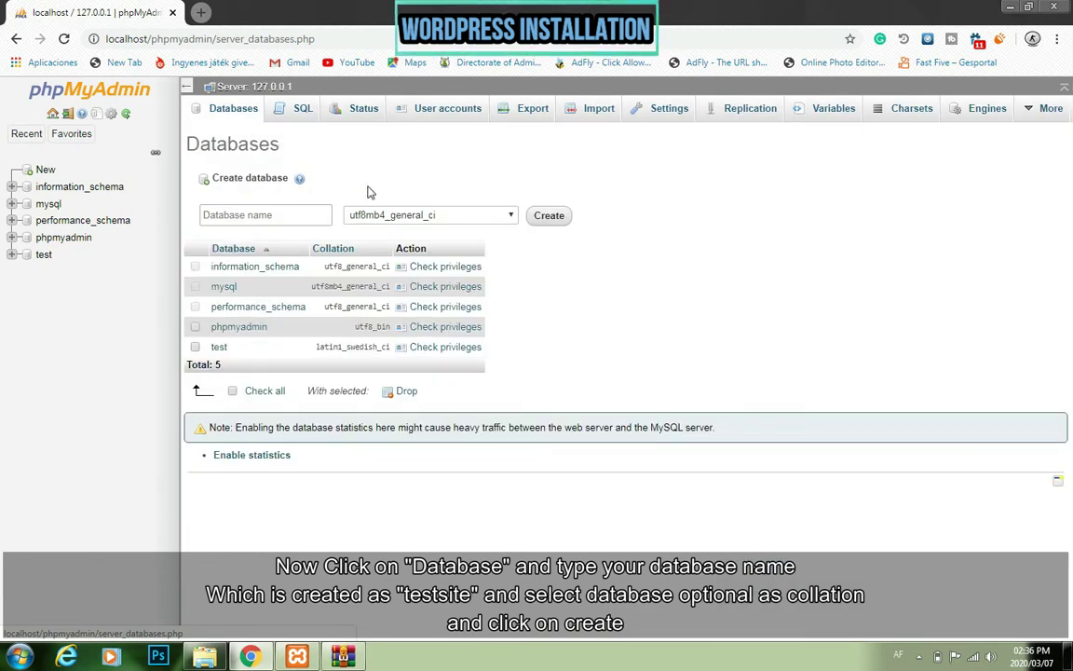
click(274, 211)
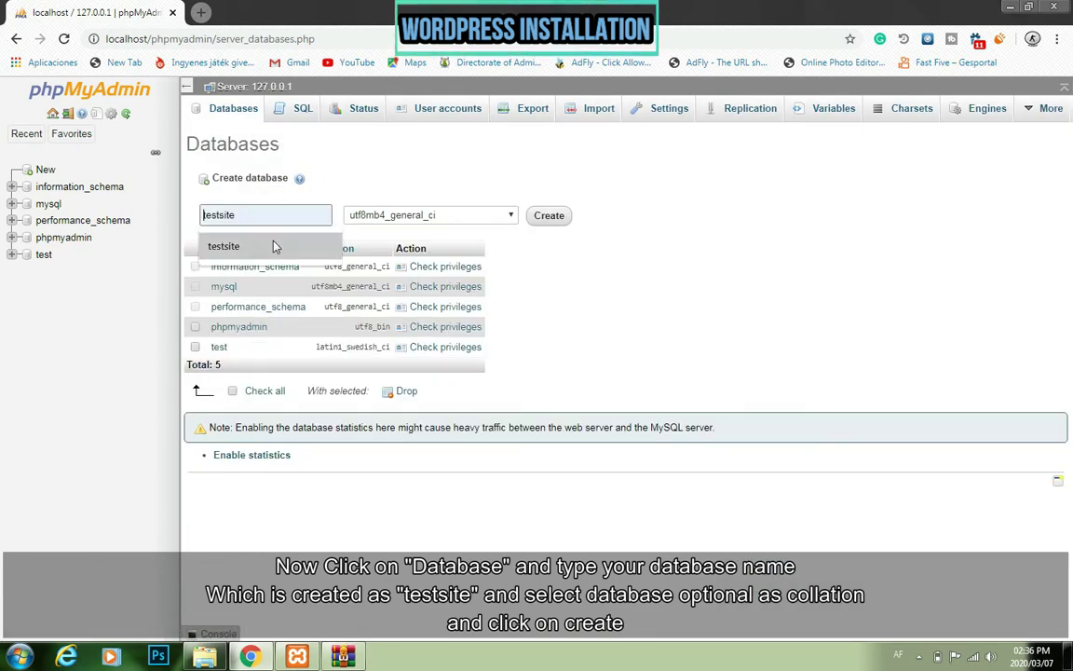
click(270, 242)
click(510, 216)
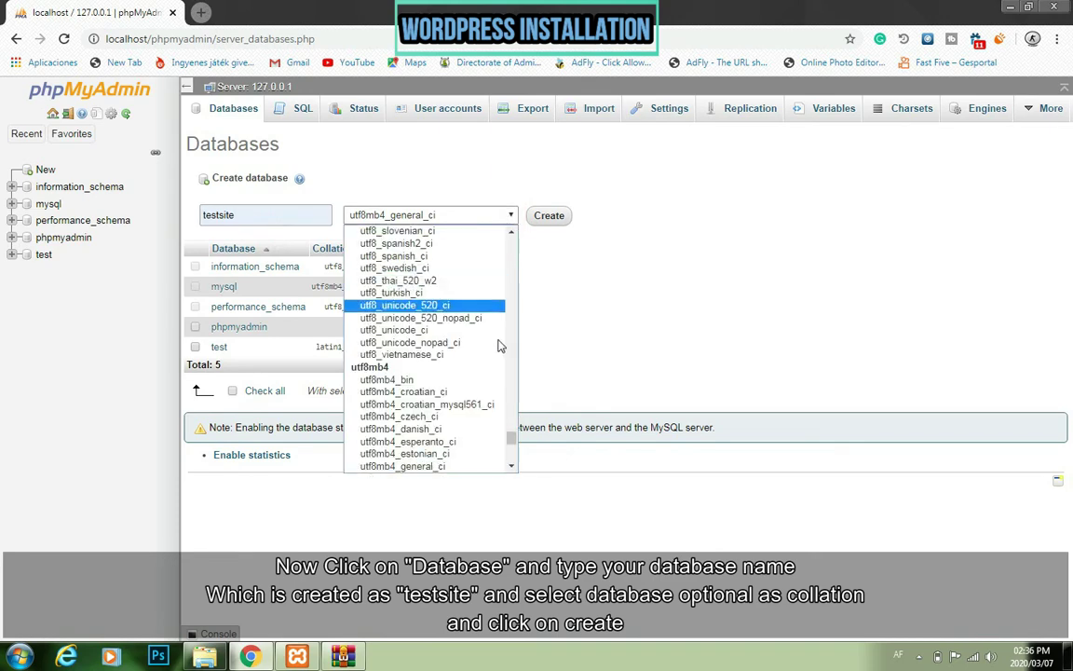
drag(514, 438, 508, 241)
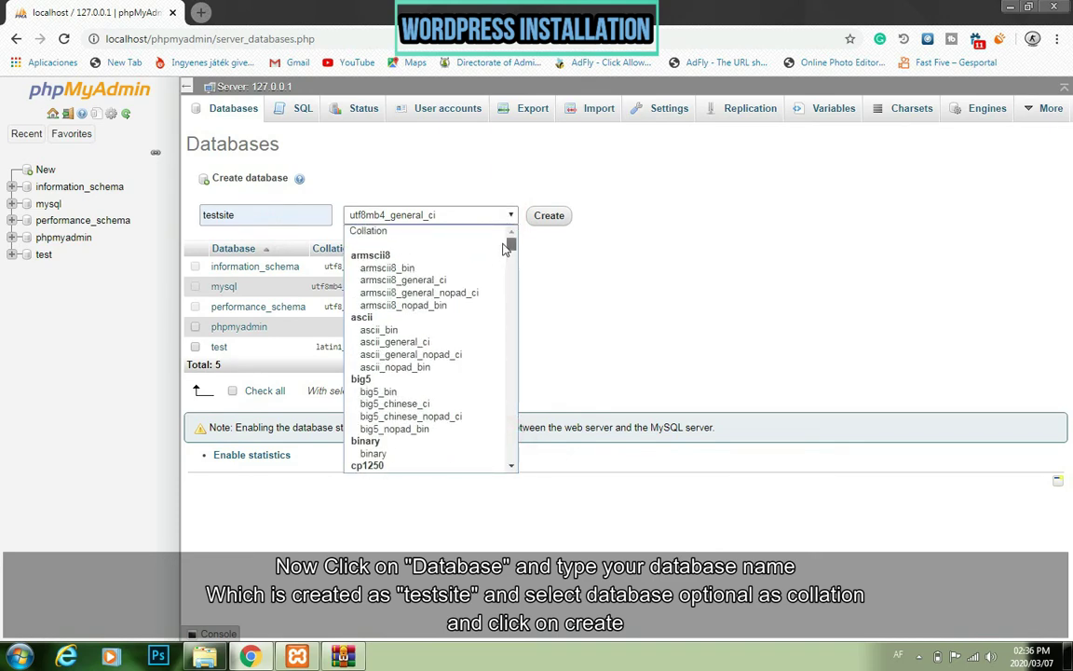
click(421, 228)
click(548, 219)
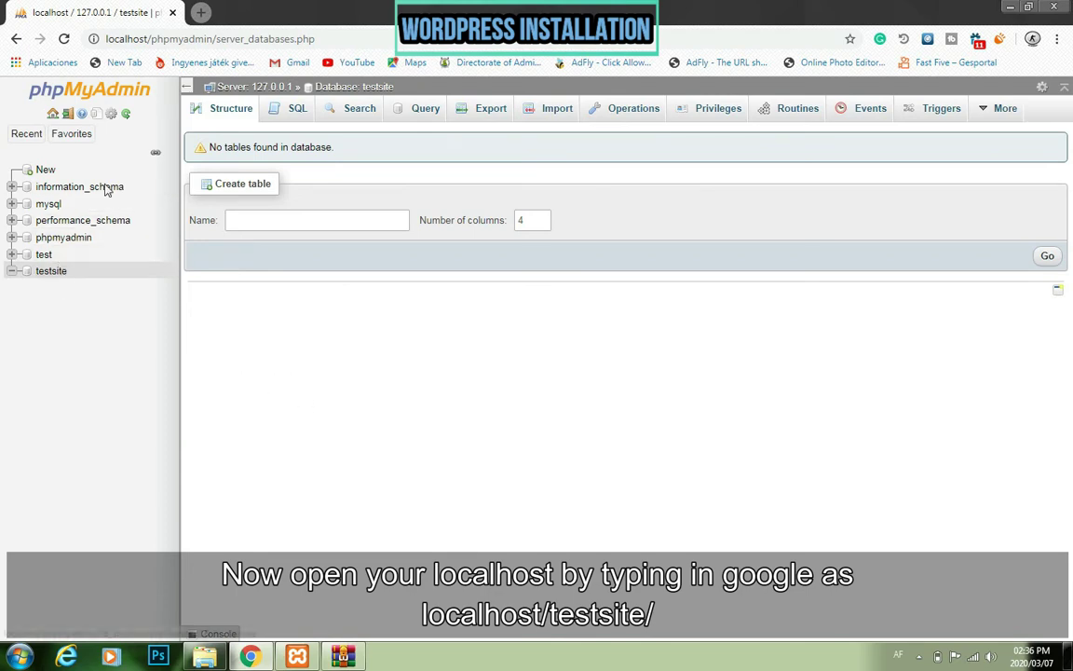
- Open localhost/testsite/ in a new browser tab
click(201, 14)
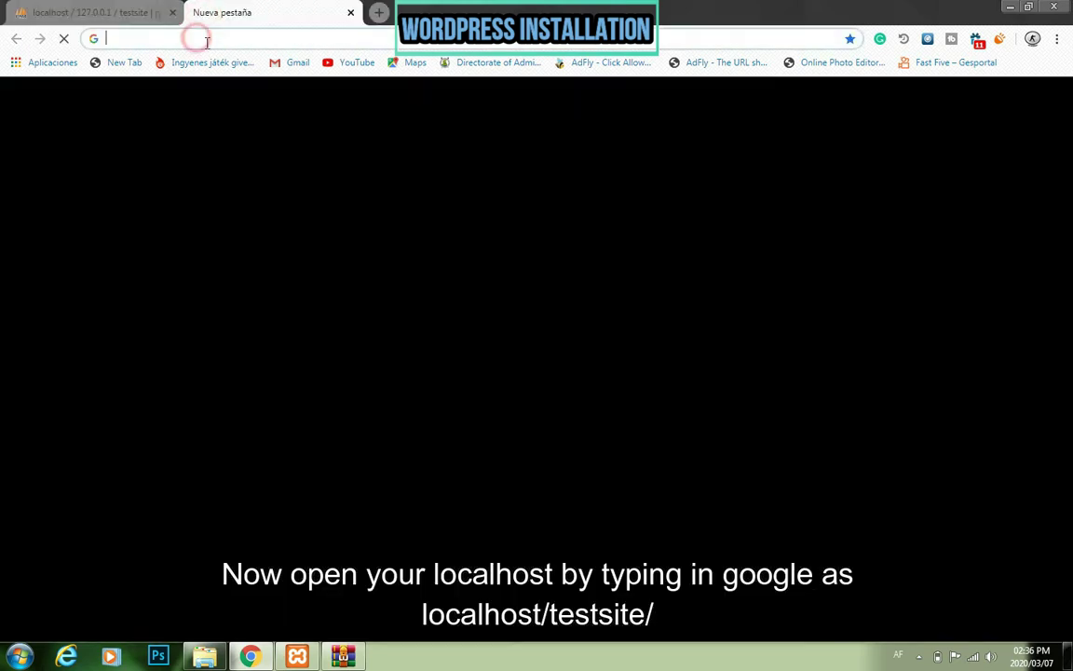
text(lo)
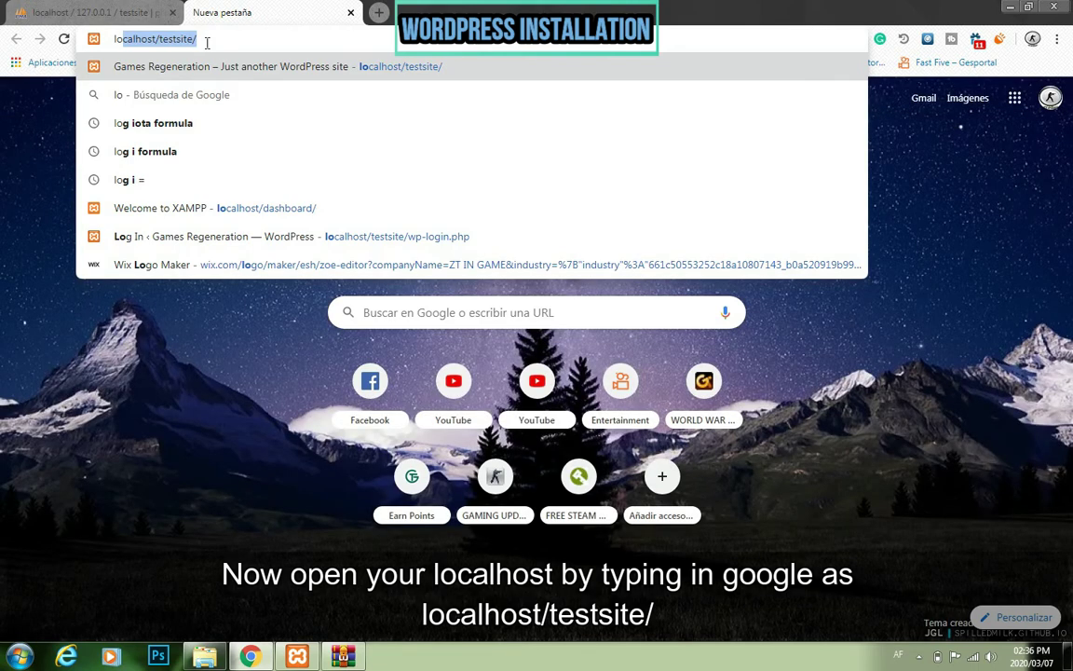
key(Return)
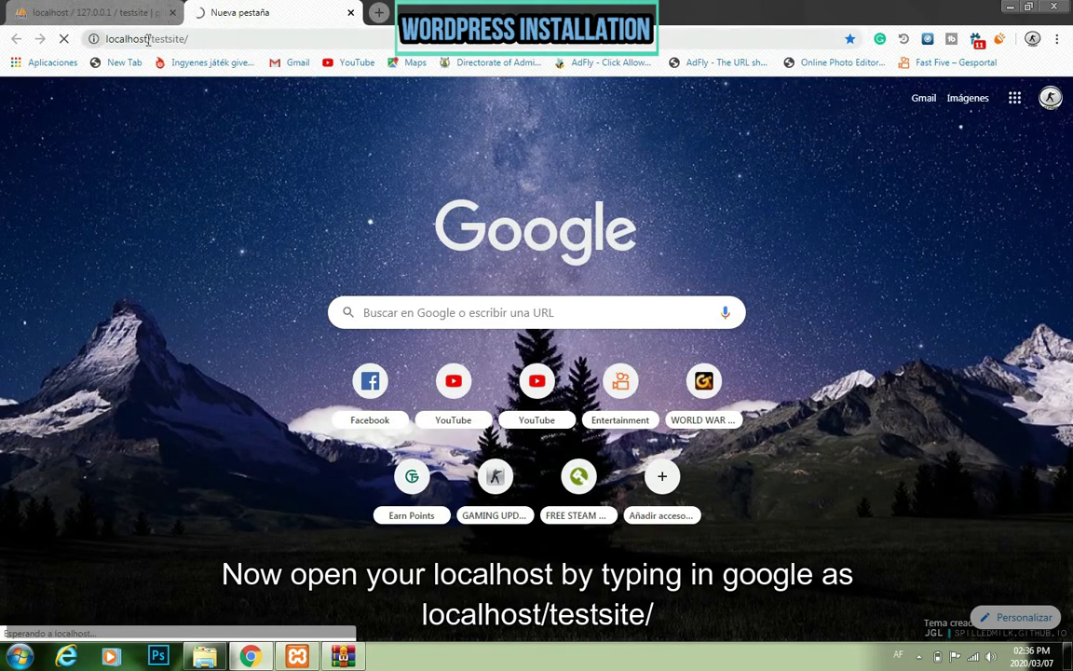
click(193, 39)
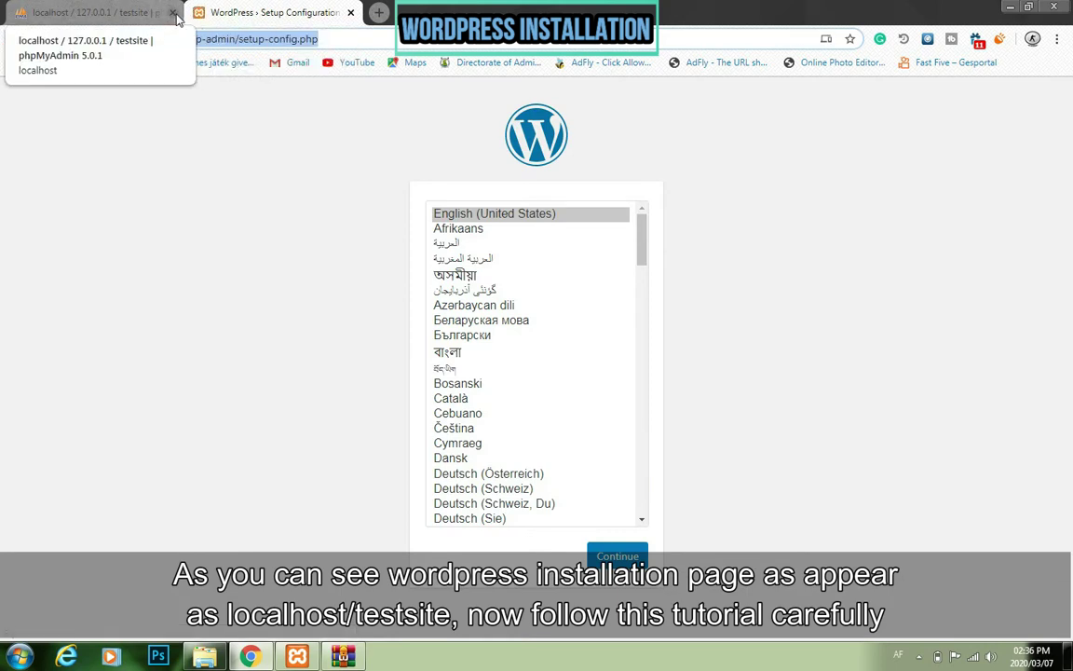
- Close the phpMyAdmin tab and continue the WordPress setup in English (United States) to the database connection form
click(173, 13)
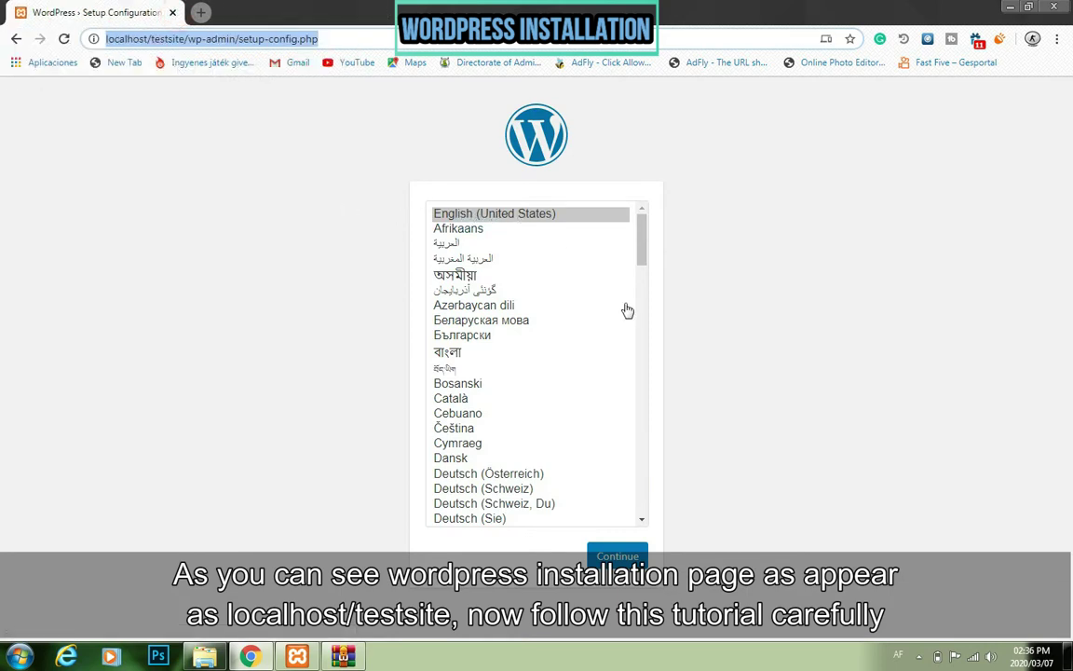
click(616, 557)
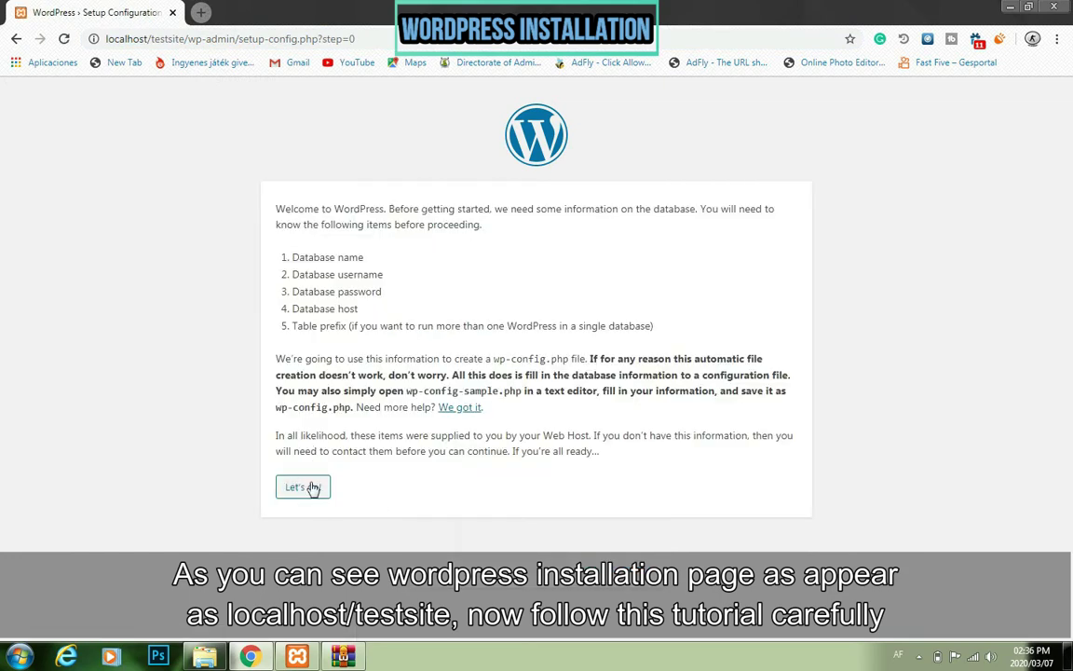
click(306, 487)
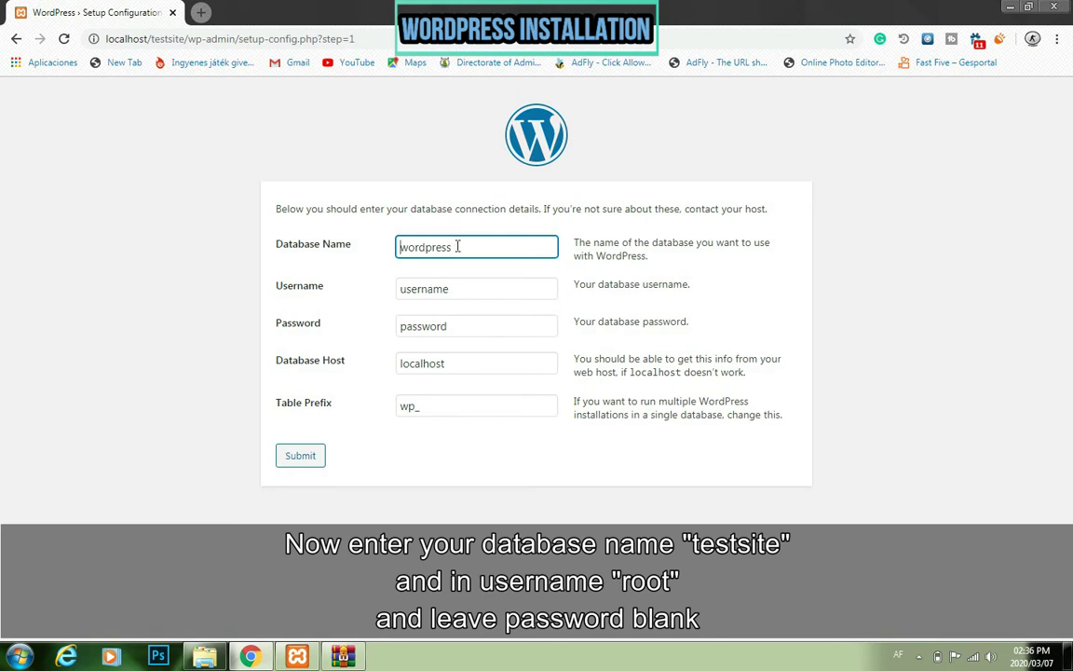
- Try to connect to the wordpress database with the username root and a blank password
click(472, 289)
text(root)
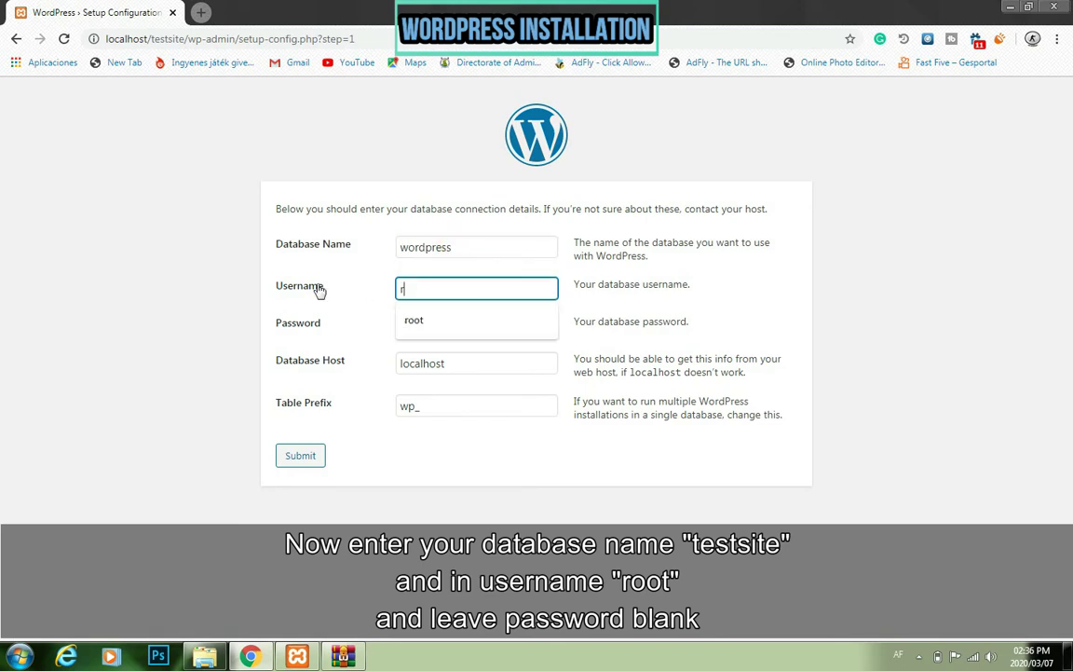
click(421, 320)
key(Tab)
key(BackSpace)
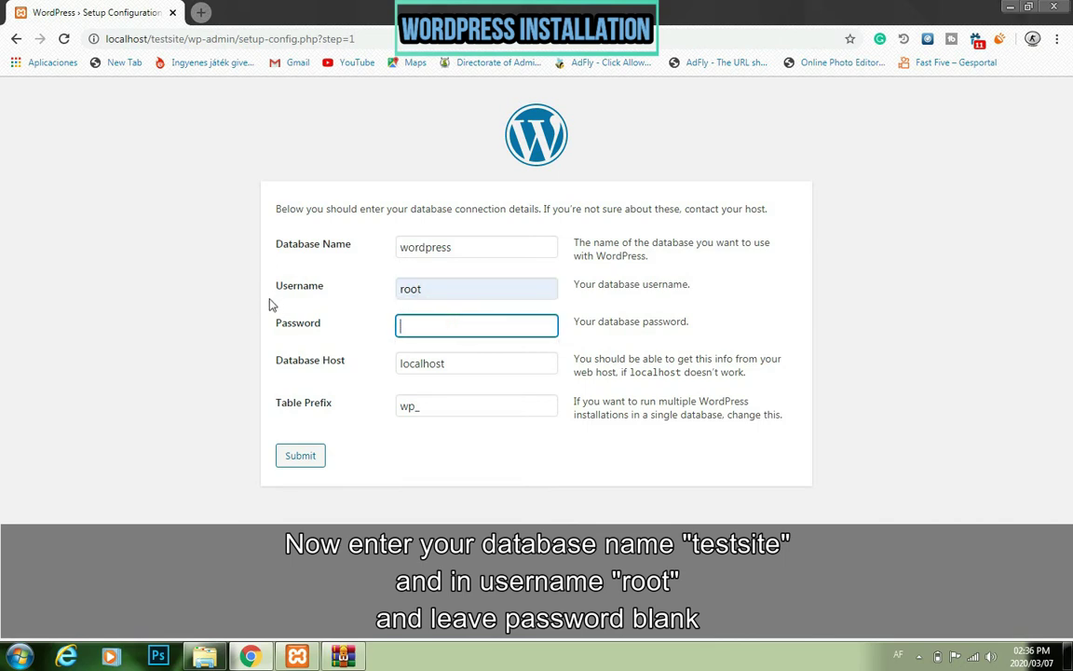
click(300, 455)
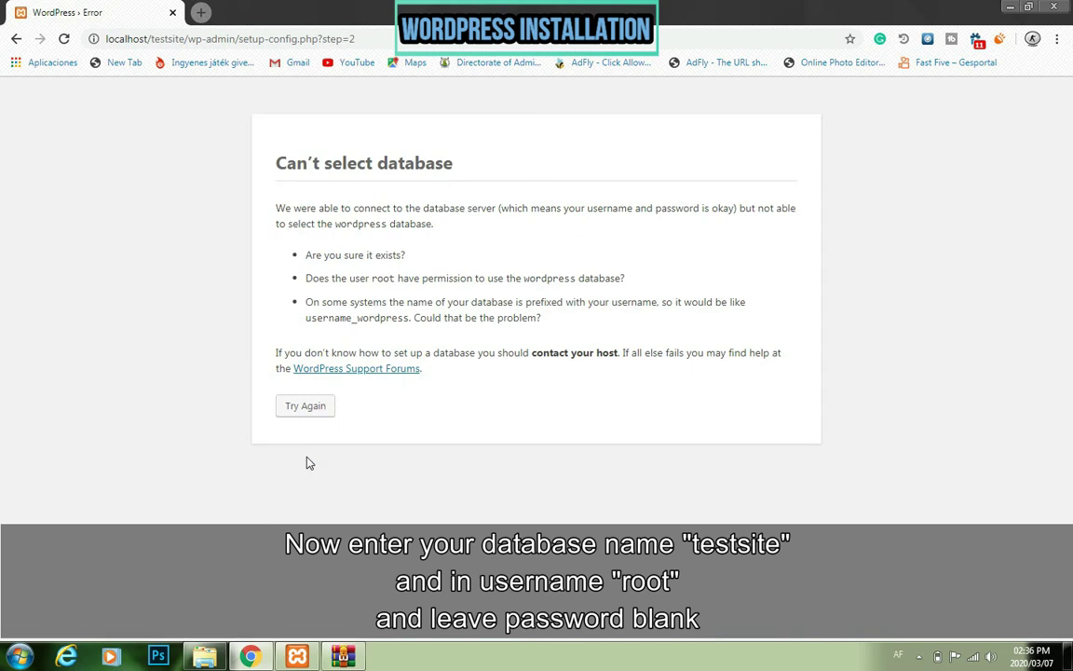
- Return to the connection form, set the database name to testsite, clear the password and submit the details
click(304, 407)
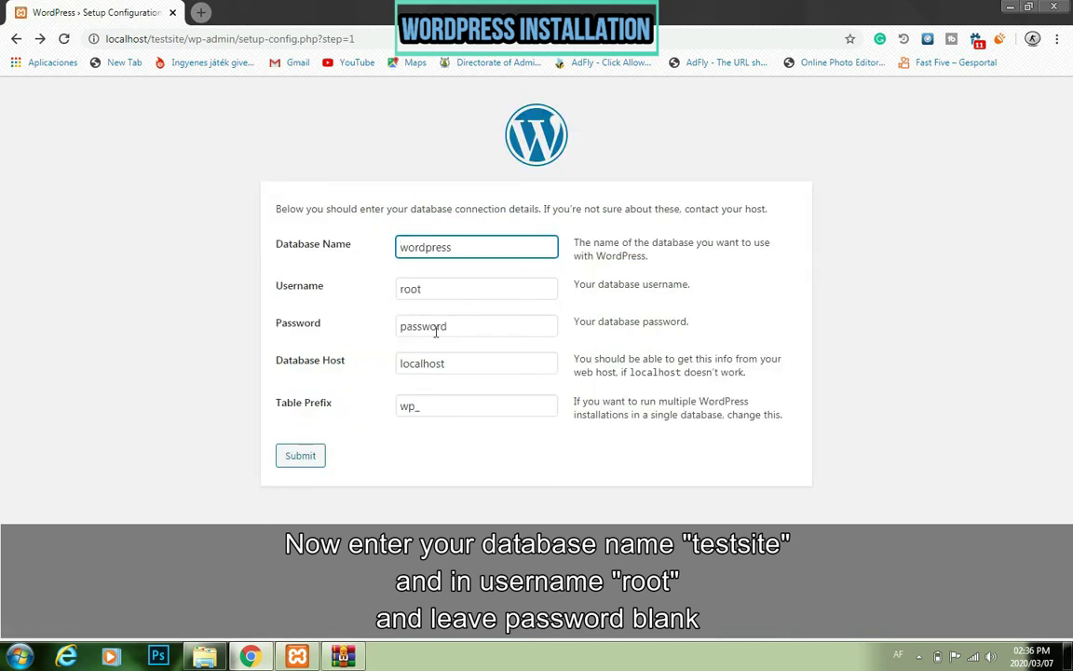
double_click(456, 245)
text(t)
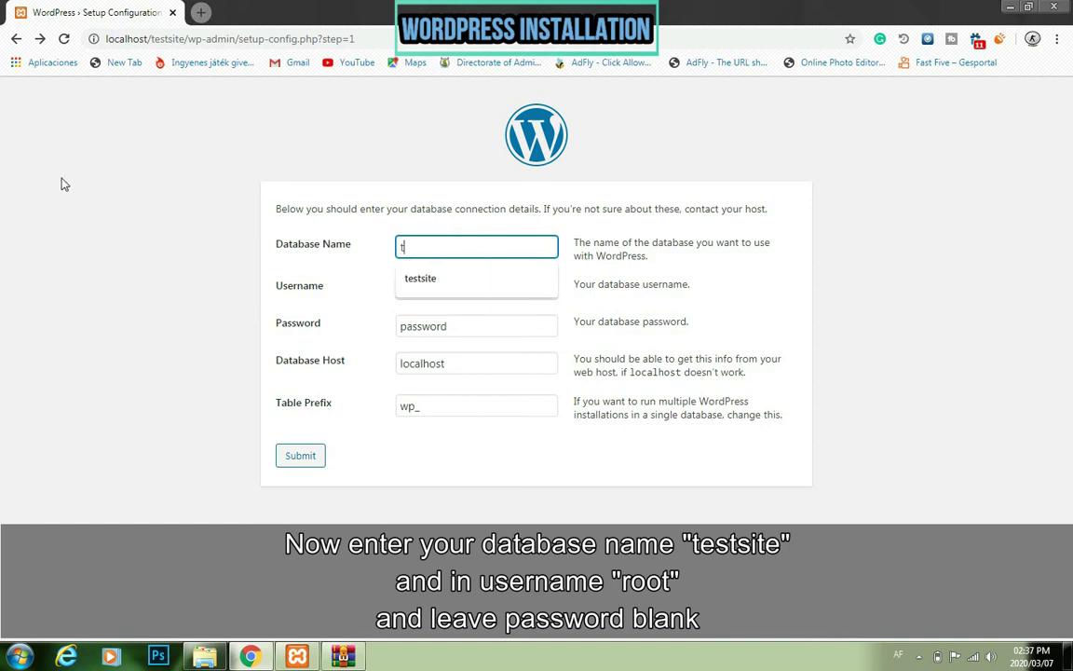
text(estsite)
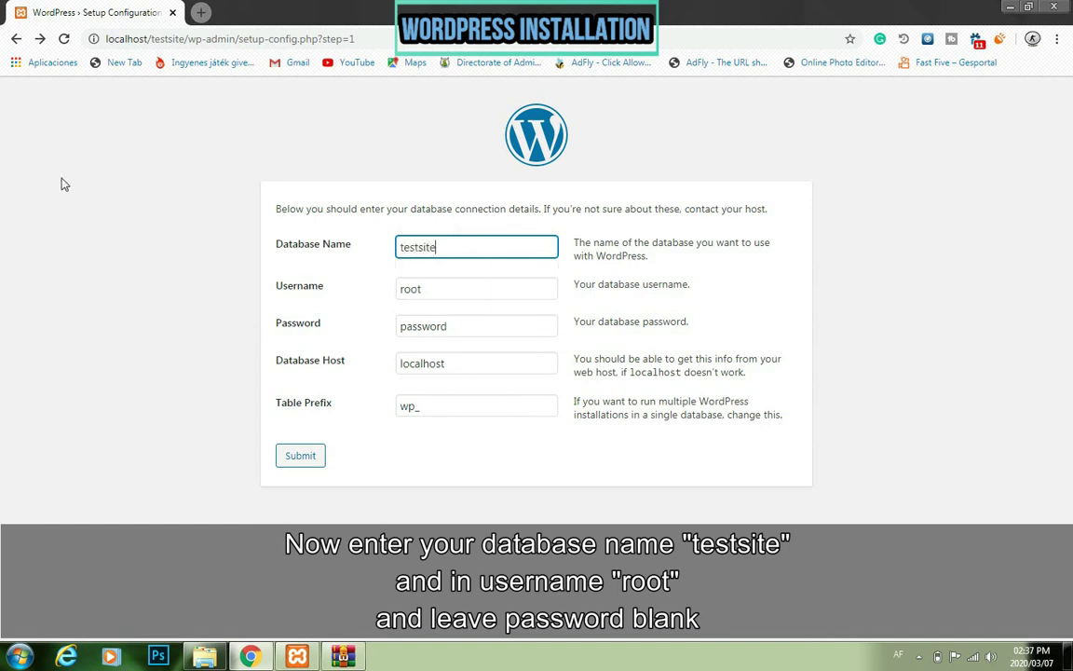
click(442, 291)
drag(487, 331, 108, 307)
key(BackSpace)
click(289, 451)
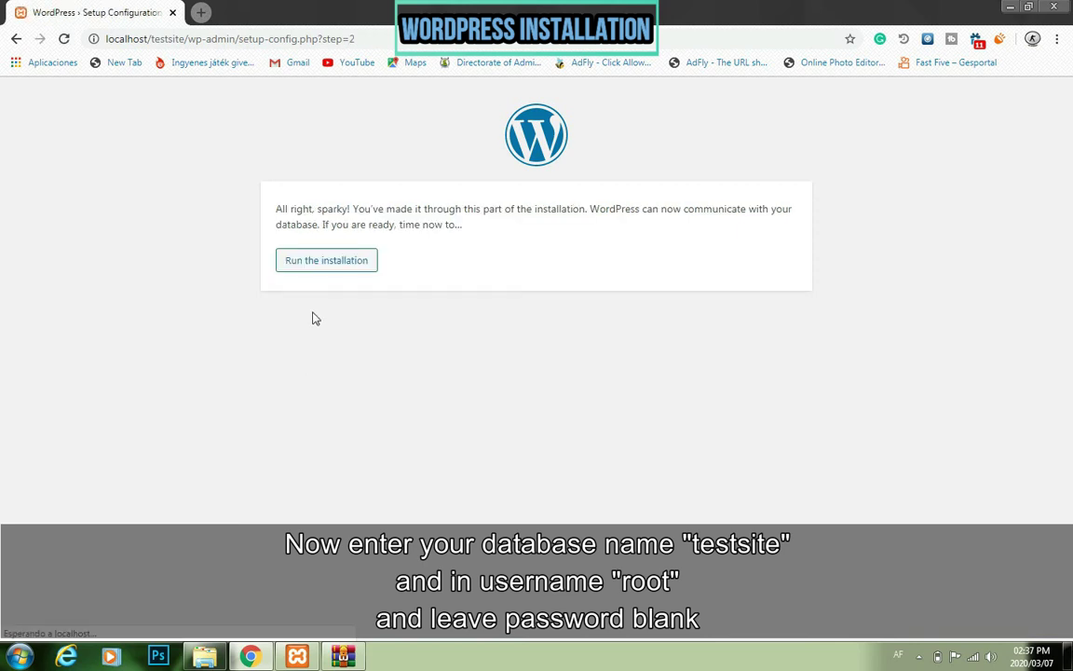
- Run the WordPress installation with the site title Games Regeneration and the administrator's email address filled in
click(322, 268)
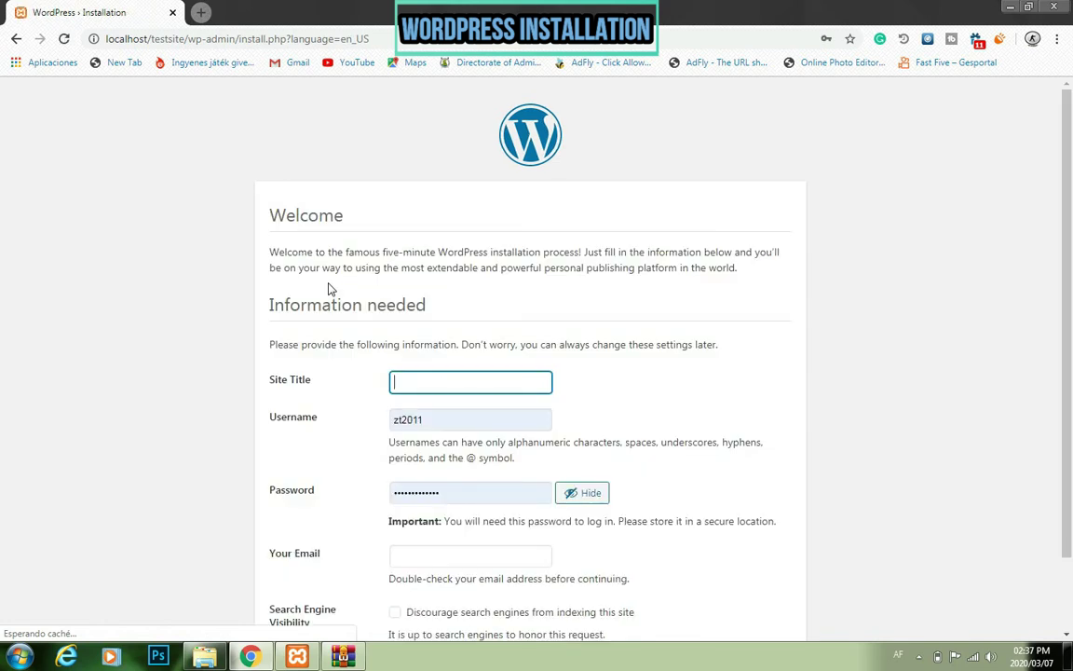
click(425, 375)
click(427, 415)
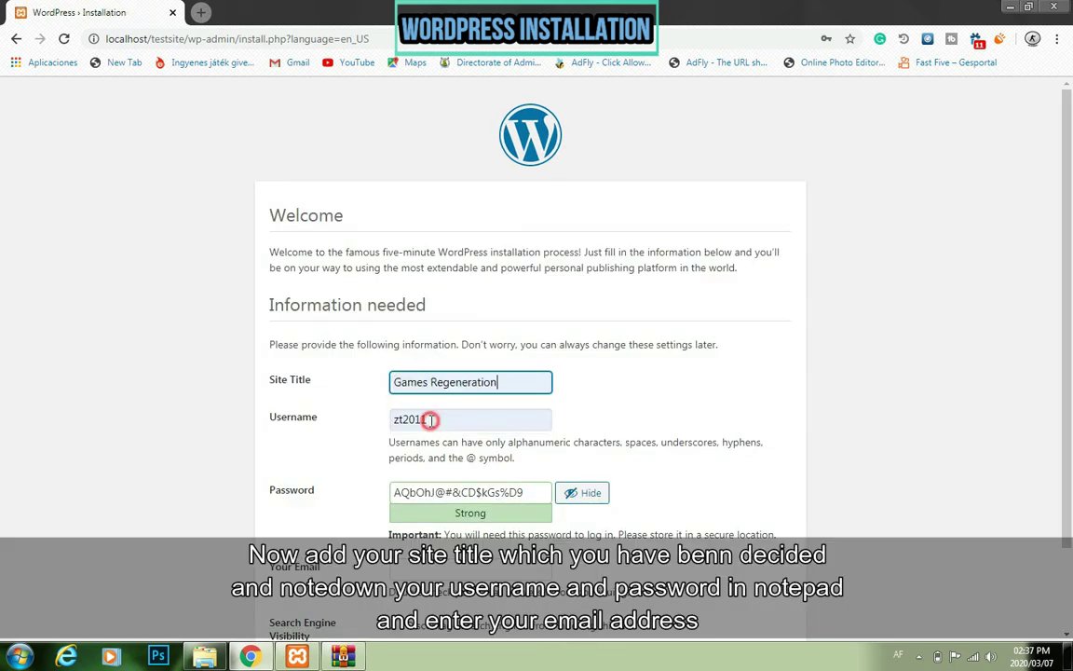
scroll(145, 326, down, 1)
click(407, 468)
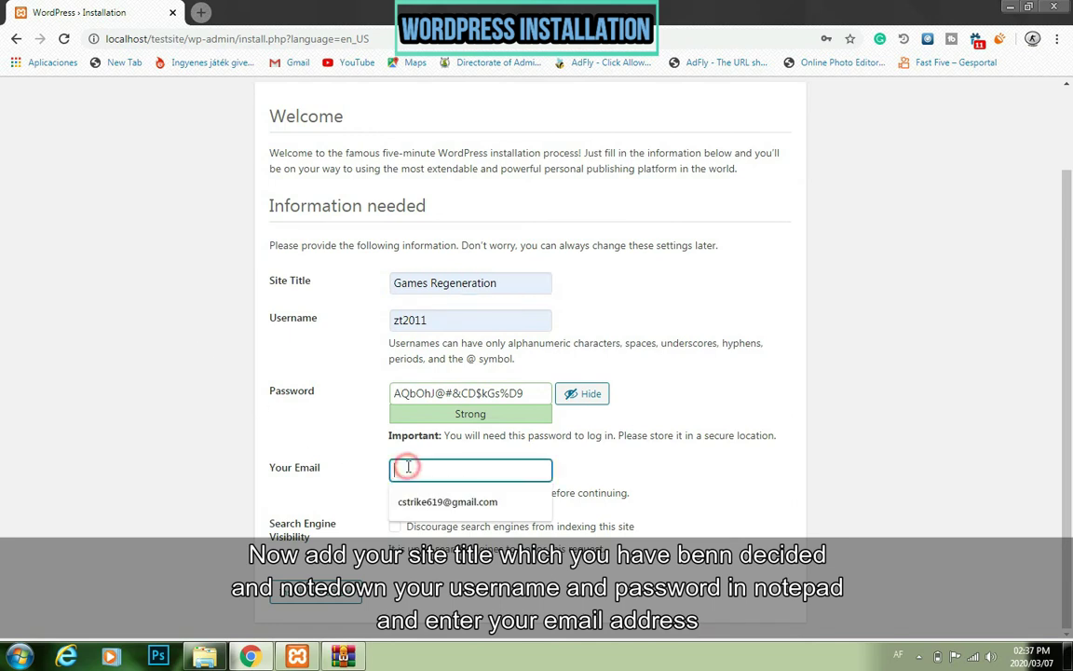
click(412, 501)
click(310, 597)
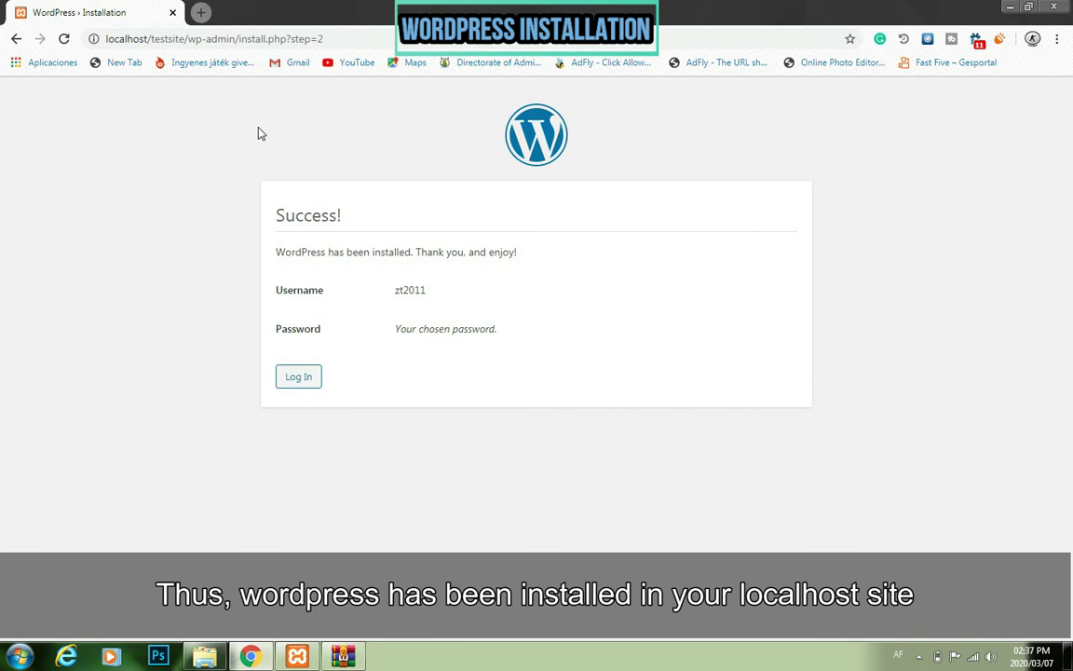
- Open the new site's WordPress login page from the installation success page
click(424, 333)
click(434, 290)
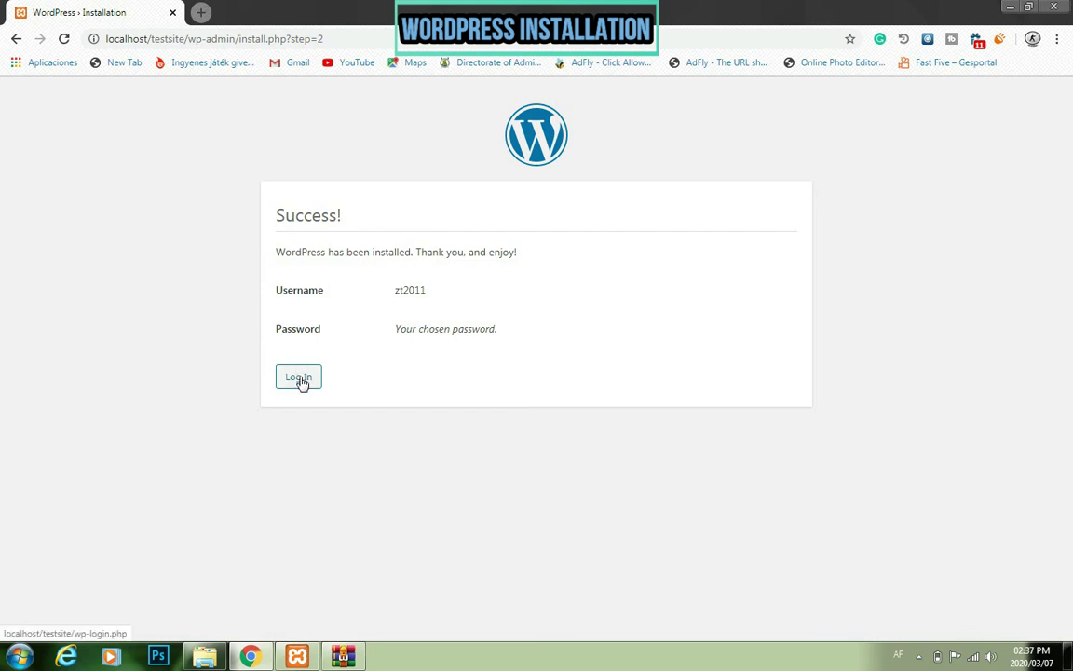
drag(270, 252, 533, 263)
click(527, 254)
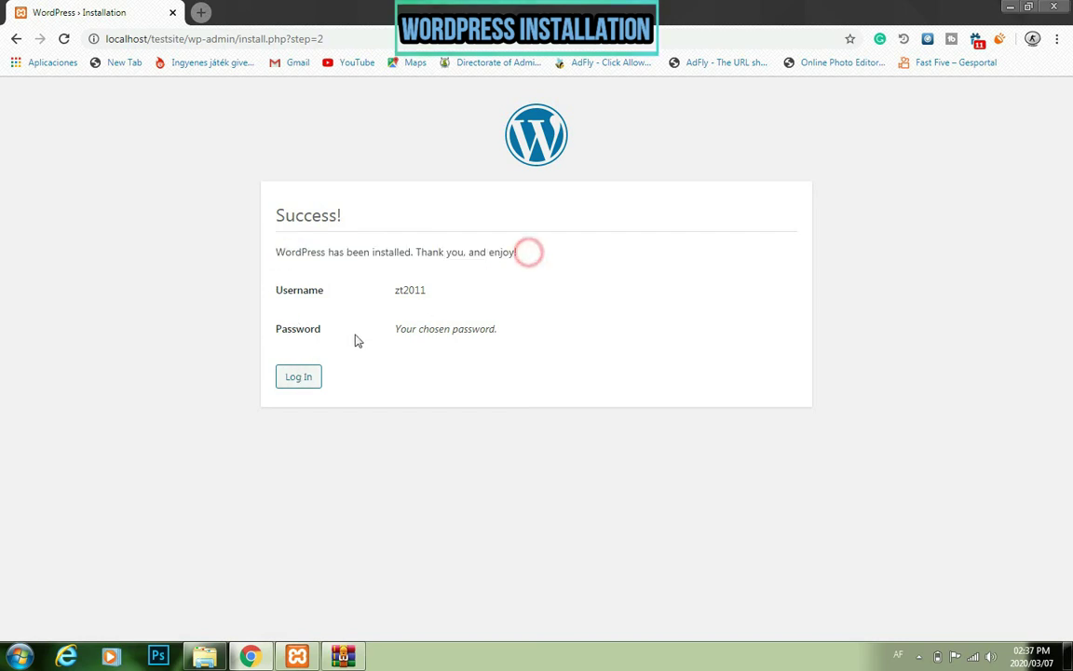
click(312, 374)
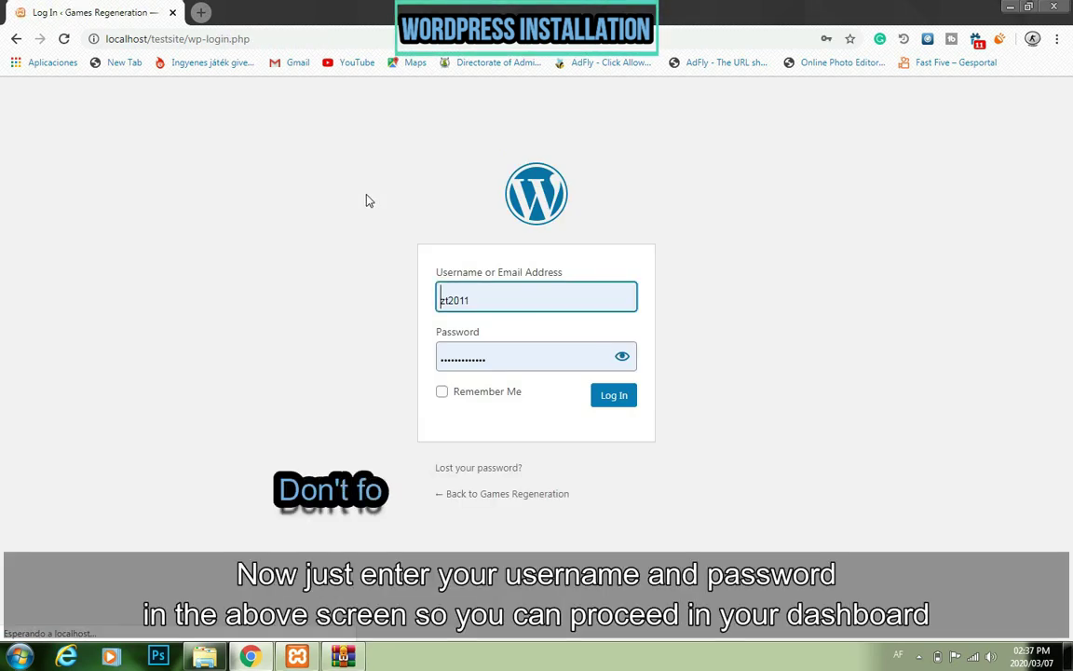